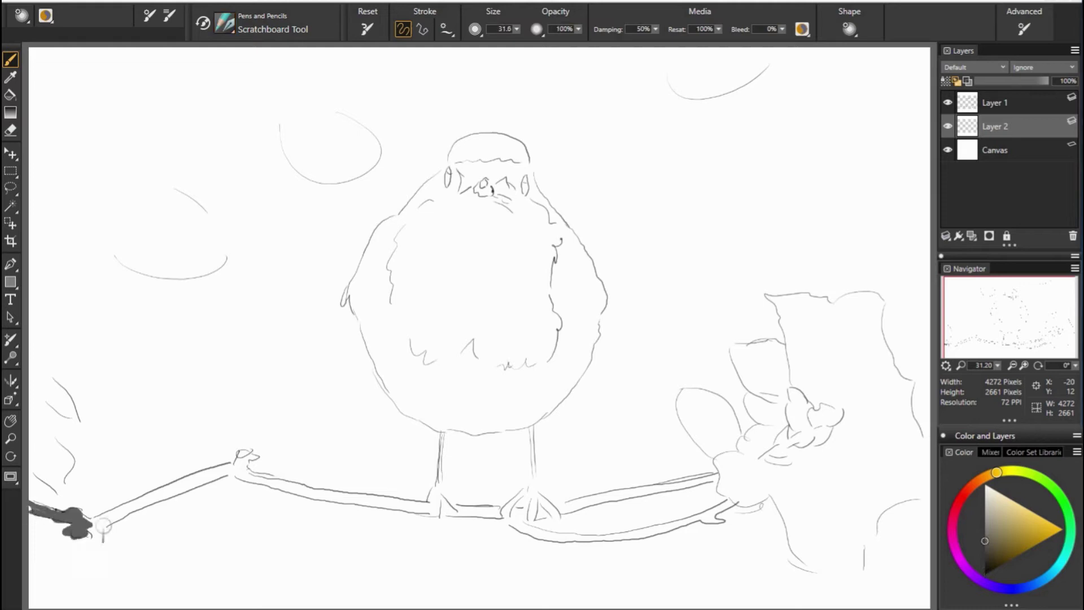
Paint the lower branch grey and fill the blossom flower with light pink.
{"action": "left_click_drag", "start_coordinate": [508, 522], "coordinate": [726, 519]}
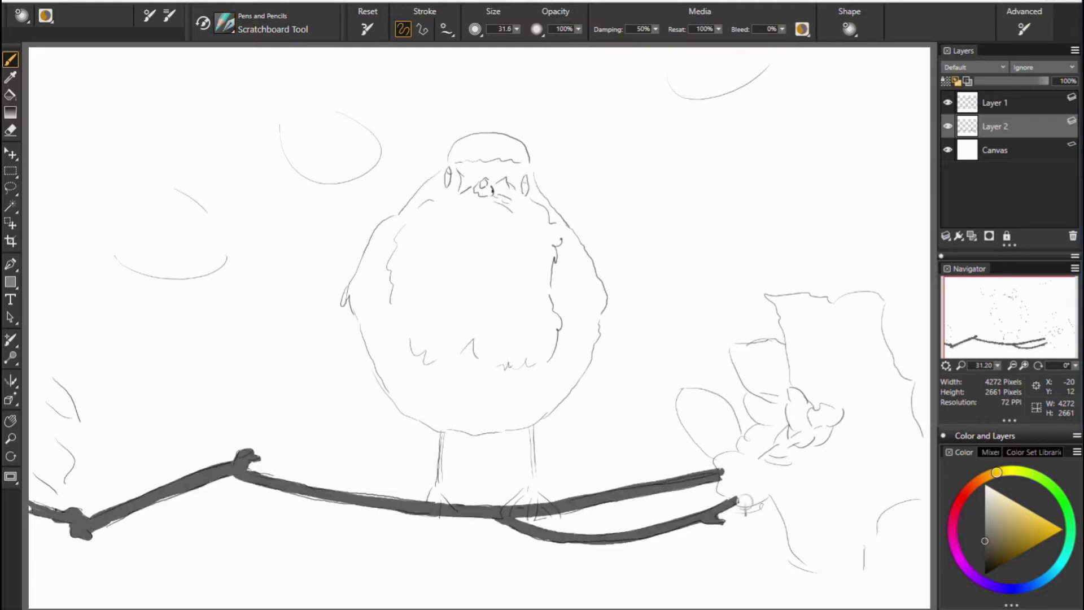
{"action": "left_click", "coordinate": [963, 564]}
{"action": "left_click_drag", "start_coordinate": [683, 395], "coordinate": [734, 457]}
{"action": "left_click_drag", "start_coordinate": [768, 297], "coordinate": [796, 361]}
{"action": "left_click_drag", "start_coordinate": [847, 350], "coordinate": [779, 480]}
{"action": "left_click_drag", "start_coordinate": [835, 429], "coordinate": [824, 570]}
{"action": "left_click_drag", "start_coordinate": [791, 305], "coordinate": [903, 417]}
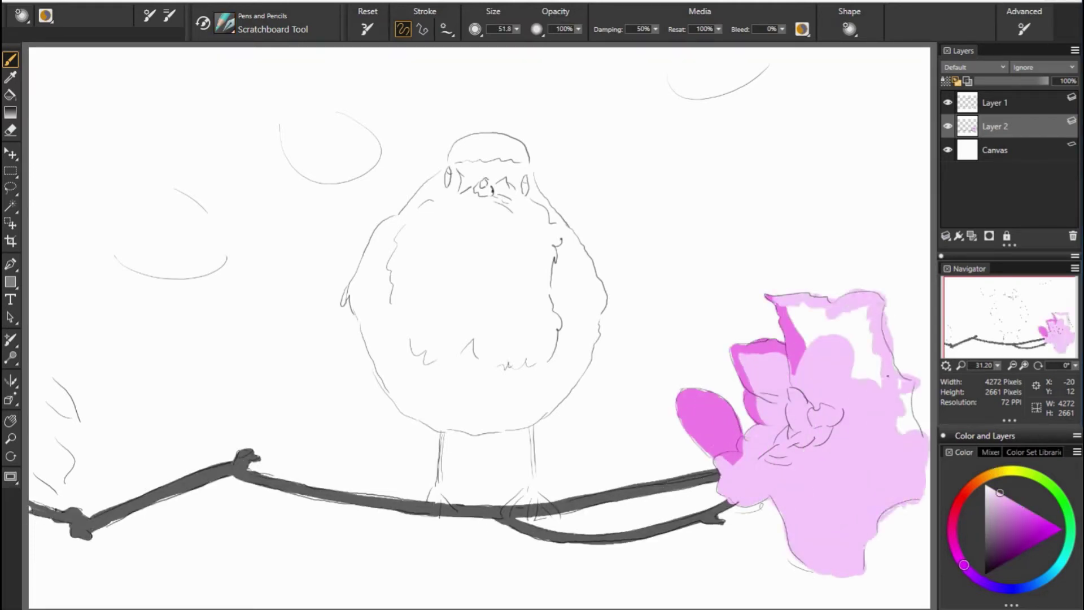
On a new layer, fill the robin's body and left leg with lavender.
{"action": "left_click", "coordinate": [1015, 588]}
{"action": "left_click_drag", "start_coordinate": [395, 215], "coordinate": [407, 396]}
{"action": "left_click_drag", "start_coordinate": [367, 311], "coordinate": [598, 316]}
{"action": "left_click_drag", "start_coordinate": [485, 146], "coordinate": [508, 418]}
{"action": "left_click_drag", "start_coordinate": [442, 432], "coordinate": [439, 508]}
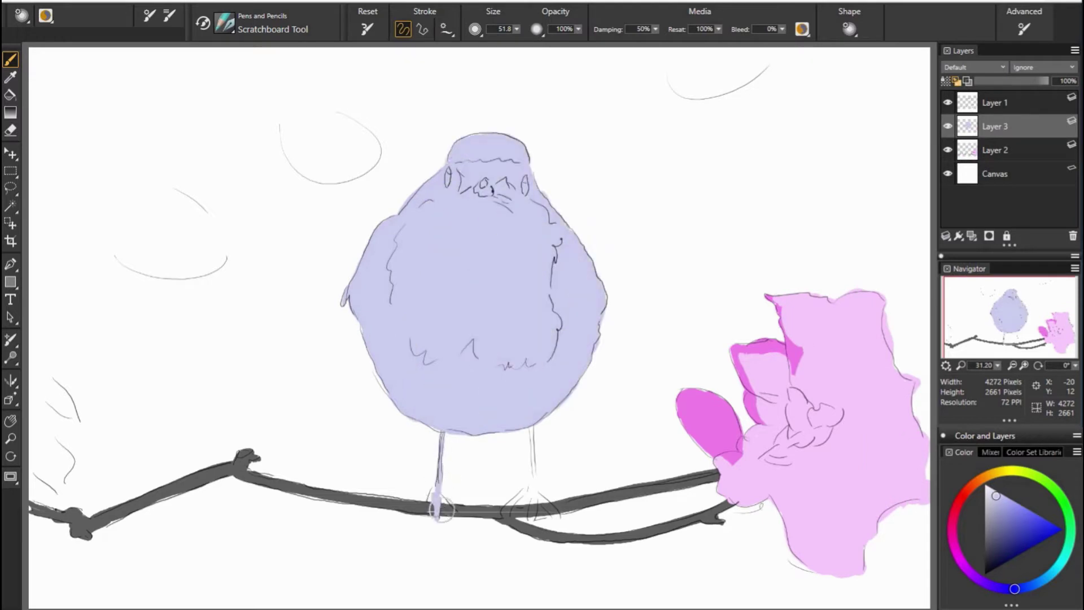
With the Impasto Clumpy Filbert, lay blue on the bird's left side and orange down the chest.
{"action": "left_click", "coordinate": [1010, 530]}
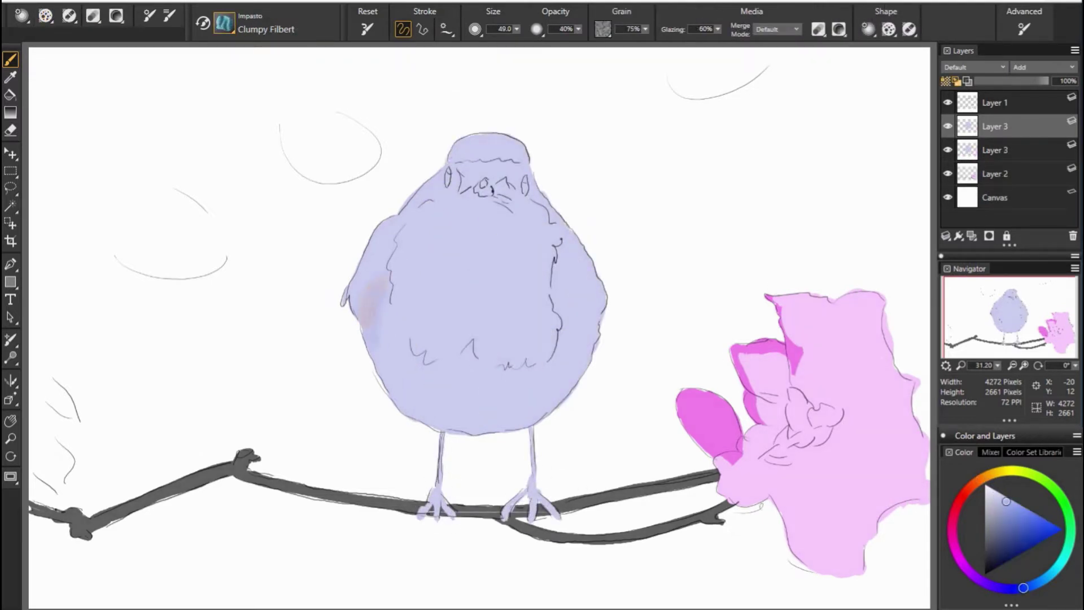
{"action": "left_click_drag", "start_coordinate": [361, 265], "coordinate": [395, 383]}
{"action": "left_click", "coordinate": [983, 478]}
{"action": "mouse_move", "coordinate": [406, 237]}
{"action": "left_mouse_down"}
{"action": "mouse_move", "coordinate": [468, 204]}
{"action": "mouse_move", "coordinate": [406, 277]}
{"action": "left_mouse_up"}
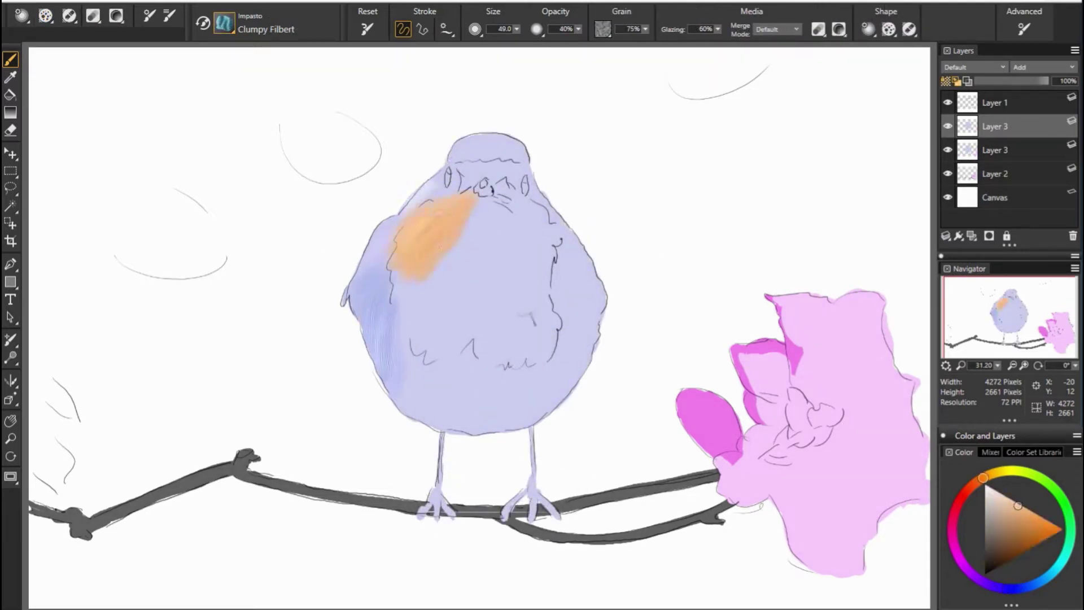
{"action": "mouse_move", "coordinate": [463, 209]}
{"action": "left_mouse_down"}
{"action": "mouse_move", "coordinate": [395, 322]}
{"action": "mouse_move", "coordinate": [421, 344]}
{"action": "left_mouse_up"}
With the smoother Graphic Paintbrush, paint dark blue on the left side and orange across the forehead.
{"action": "left_click", "coordinate": [726, 335], "text": "alt"}
{"action": "left_click", "coordinate": [352, 284], "text": "alt"}
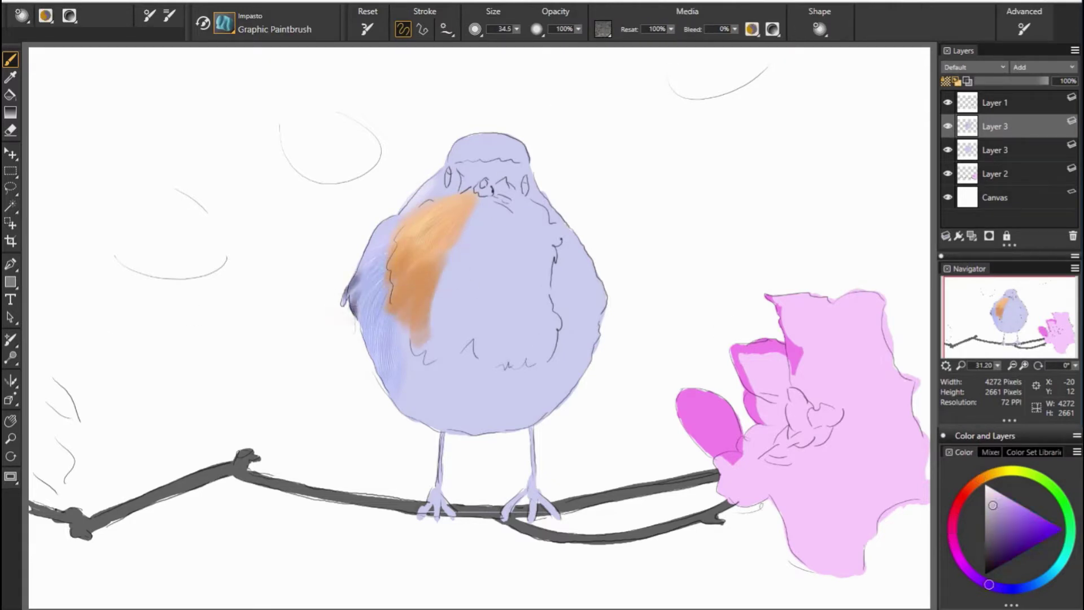
{"action": "mouse_move", "coordinate": [352, 283]}
{"action": "left_mouse_down"}
{"action": "mouse_move", "coordinate": [430, 186]}
{"action": "mouse_move", "coordinate": [525, 167]}
{"action": "mouse_move", "coordinate": [525, 147]}
{"action": "left_mouse_up"}
{"action": "left_click", "coordinate": [430, 190], "text": "alt"}
{"action": "left_click", "coordinate": [422, 226], "text": "alt"}
{"action": "mouse_move", "coordinate": [471, 203]}
{"action": "left_mouse_down"}
{"action": "mouse_move", "coordinate": [488, 221]}
{"action": "mouse_move", "coordinate": [472, 192]}
{"action": "mouse_move", "coordinate": [497, 259]}
{"action": "mouse_move", "coordinate": [536, 198]}
{"action": "left_mouse_up"}
Paint orange-brown over the upper chest and face, with blue-violet on the right side.
{"action": "left_click", "coordinate": [509, 237], "text": "alt"}
{"action": "mouse_move", "coordinate": [508, 237]}
{"action": "left_mouse_down"}
{"action": "mouse_move", "coordinate": [542, 180]}
{"action": "mouse_move", "coordinate": [596, 273]}
{"action": "mouse_move", "coordinate": [606, 319]}
{"action": "left_mouse_up"}
{"action": "left_click", "coordinate": [587, 265], "text": "alt"}
{"action": "left_click", "coordinate": [492, 237], "text": "alt"}
{"action": "left_click_drag", "start_coordinate": [553, 245], "coordinate": [542, 308]}
{"action": "left_click_drag", "start_coordinate": [522, 225], "coordinate": [508, 260]}
{"action": "left_click_drag", "start_coordinate": [497, 175], "coordinate": [522, 220]}
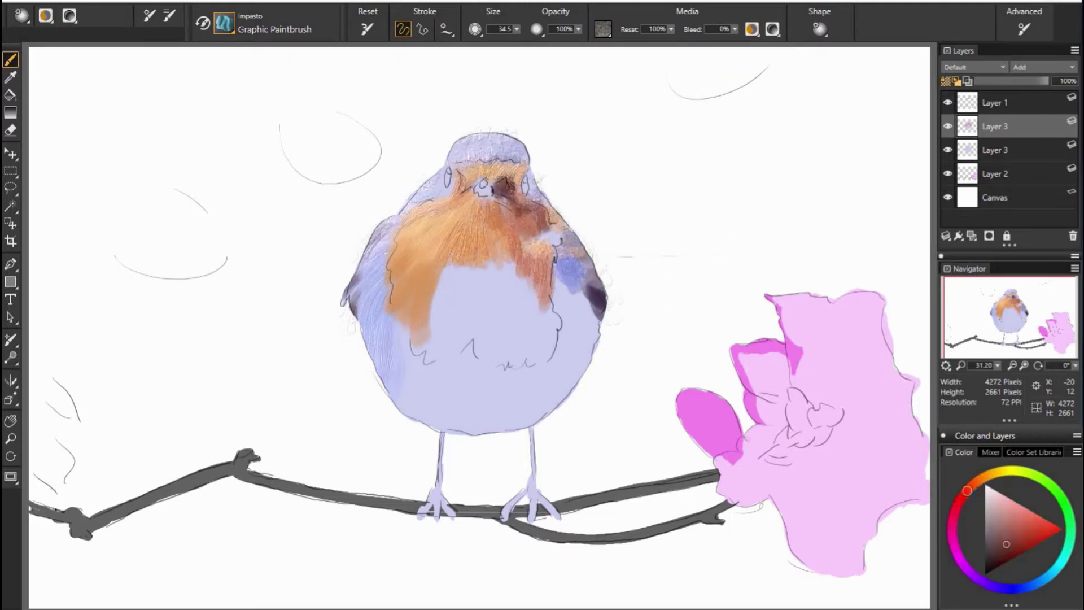
Add orange-brown strokes across the upper chest and extend the breast over the belly.
{"action": "left_click_drag", "start_coordinate": [454, 177], "coordinate": [477, 195]}
{"action": "left_click_drag", "start_coordinate": [553, 276], "coordinate": [491, 248]}
{"action": "left_click_drag", "start_coordinate": [441, 293], "coordinate": [497, 257]}
{"action": "left_click_drag", "start_coordinate": [417, 277], "coordinate": [486, 316]}
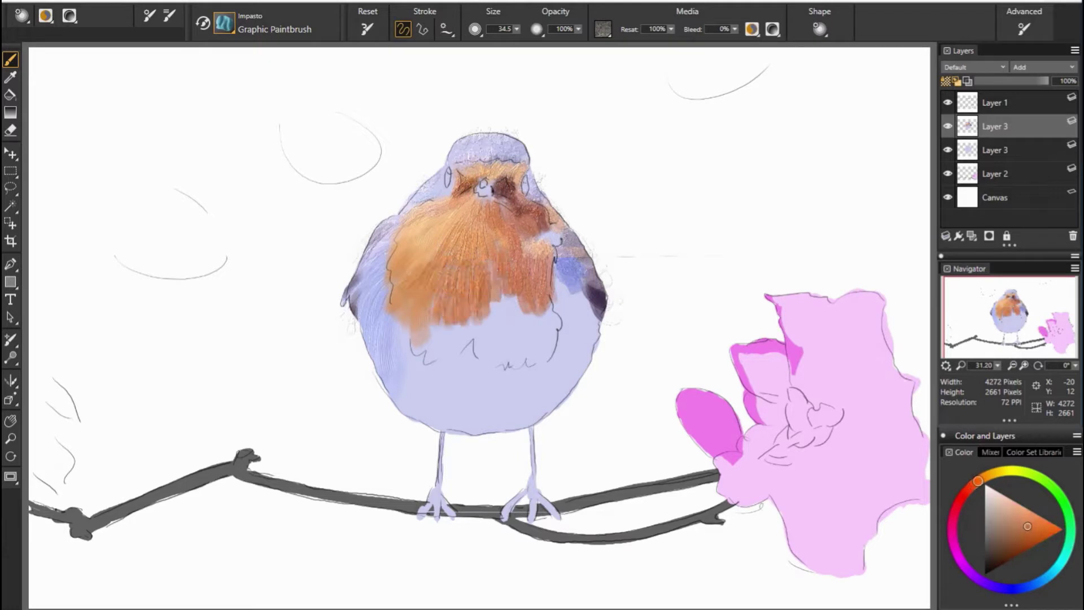
{"action": "mouse_move", "coordinate": [508, 265]}
{"action": "left_mouse_down"}
{"action": "mouse_move", "coordinate": [474, 345]}
{"action": "mouse_move", "coordinate": [412, 361]}
{"action": "left_mouse_up"}
{"action": "left_click_drag", "start_coordinate": [395, 288], "coordinate": [409, 350]}
Paint greyish blue-violet and lavender over the lower-left breast and lower chest.
{"action": "left_click", "coordinate": [429, 395], "text": "alt"}
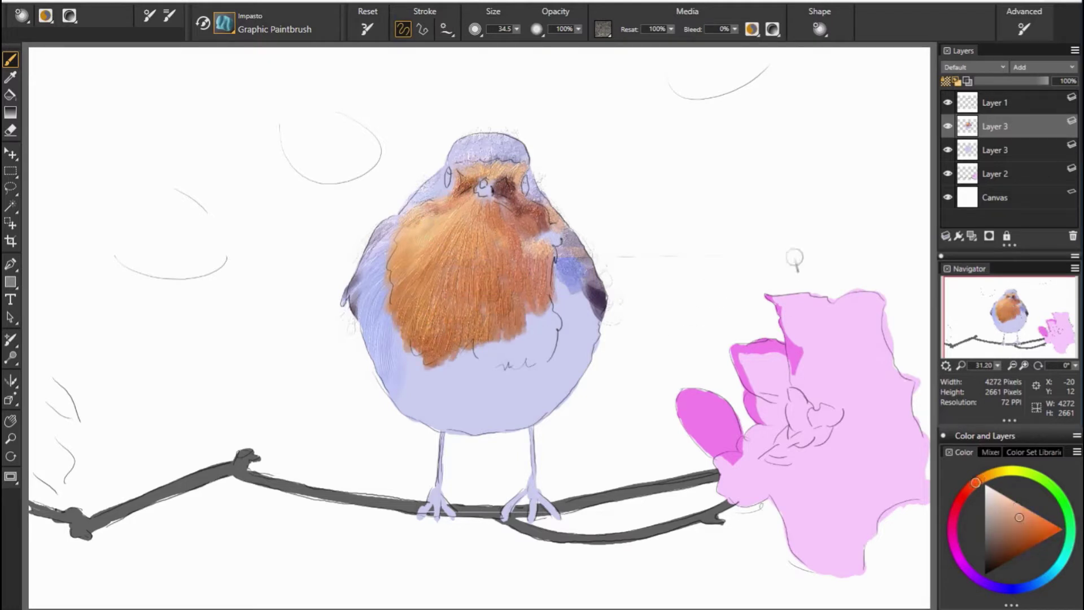
{"action": "left_click_drag", "start_coordinate": [379, 302], "coordinate": [426, 412]}
{"action": "left_click_drag", "start_coordinate": [417, 372], "coordinate": [457, 429]}
{"action": "mouse_move", "coordinate": [454, 336]}
{"action": "left_mouse_down"}
{"action": "mouse_move", "coordinate": [483, 359]}
{"action": "mouse_move", "coordinate": [471, 381]}
{"action": "mouse_move", "coordinate": [508, 398]}
{"action": "left_mouse_up"}
Add dark maroon on the lower-right breast and lavender grey over the belly and right side.
{"action": "left_click", "coordinate": [595, 296], "text": "alt"}
{"action": "left_click_drag", "start_coordinate": [525, 316], "coordinate": [552, 321]}
{"action": "left_click", "coordinate": [554, 319], "text": "alt"}
{"action": "mouse_move", "coordinate": [542, 276]}
{"action": "left_mouse_down"}
{"action": "mouse_move", "coordinate": [509, 406]}
{"action": "mouse_move", "coordinate": [480, 446]}
{"action": "left_mouse_up"}
{"action": "left_click", "coordinate": [564, 333], "text": "alt"}
{"action": "mouse_move", "coordinate": [559, 338]}
{"action": "left_mouse_down"}
{"action": "mouse_move", "coordinate": [592, 324]}
{"action": "mouse_move", "coordinate": [587, 339]}
{"action": "left_mouse_up"}
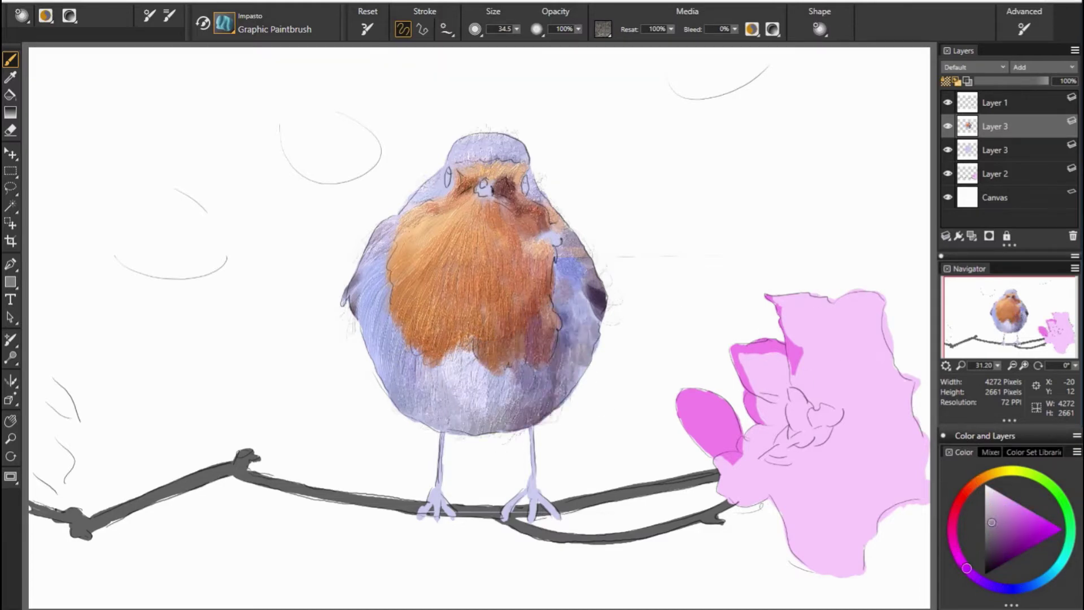
Pick a purple, switch to an enlarged Depth Equalizer blender, and hide the sketch layer.
{"action": "left_click", "coordinate": [1012, 515]}
{"action": "left_click", "coordinate": [224, 23]}
{"action": "left_click", "coordinate": [472, 114]}
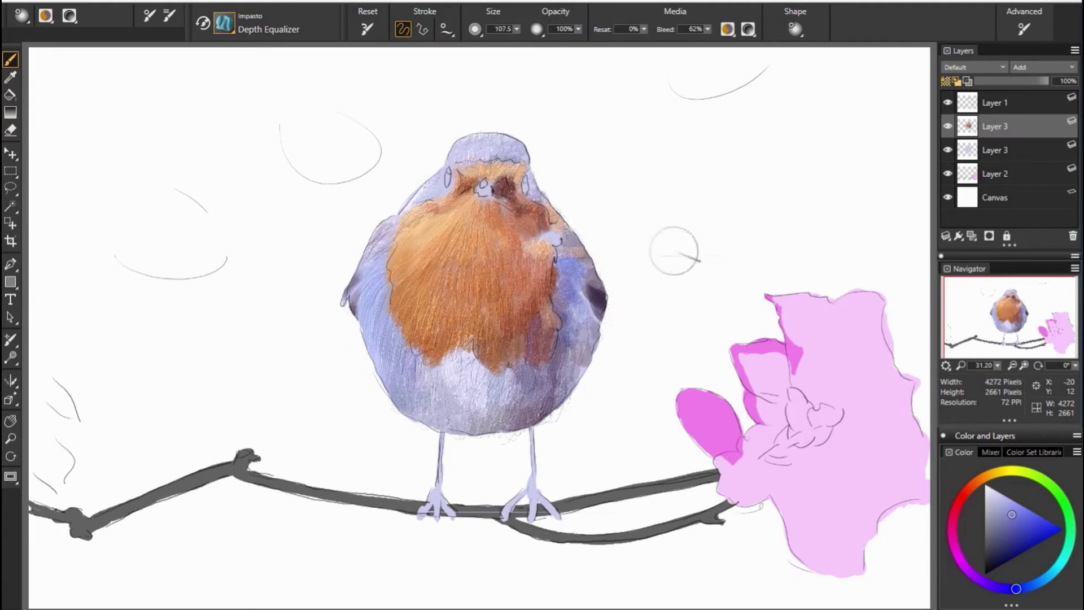
{"action": "left_click_drag", "start_coordinate": [676, 251], "coordinate": [703, 250]}
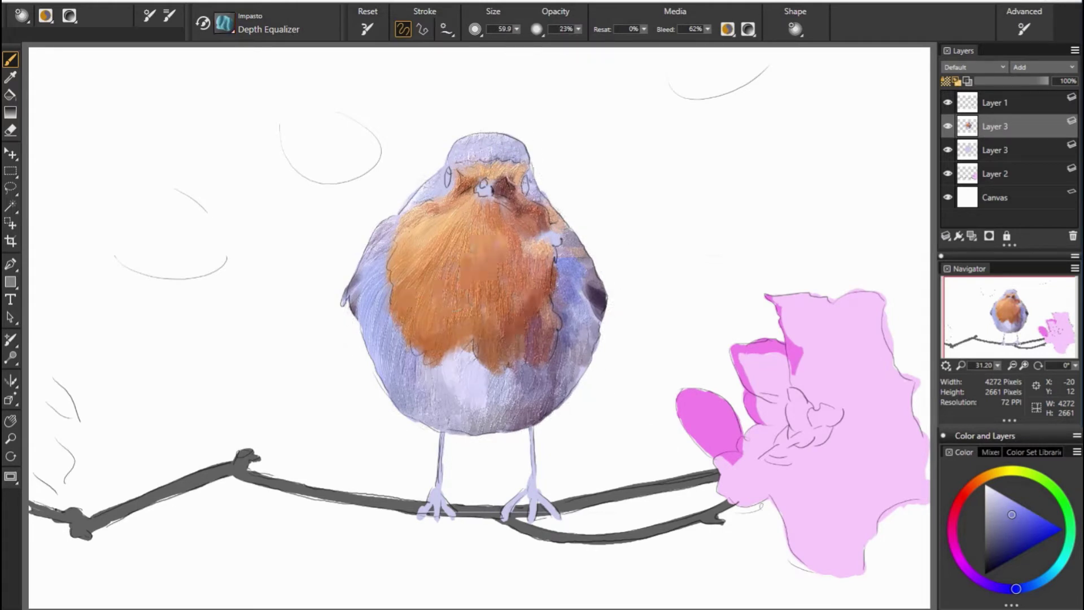
{"action": "left_click", "coordinate": [224, 22]}
On the lower robin layer, darken both legs with purple using the Scratchboard Tool.
{"action": "left_click", "coordinate": [948, 103]}
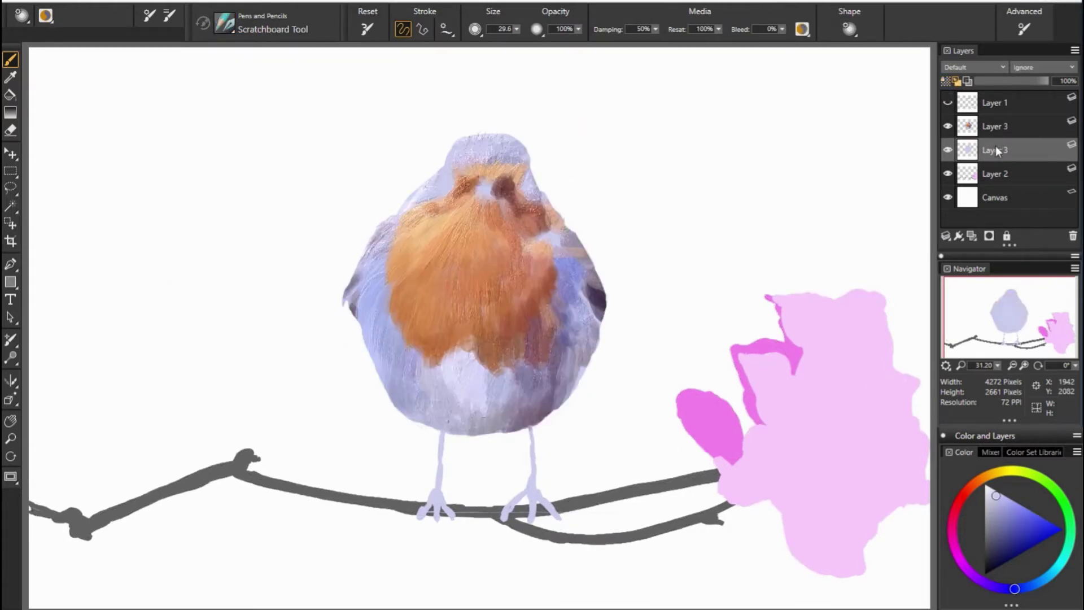
{"action": "left_click", "coordinate": [993, 150]}
{"action": "key", "text": "n"}
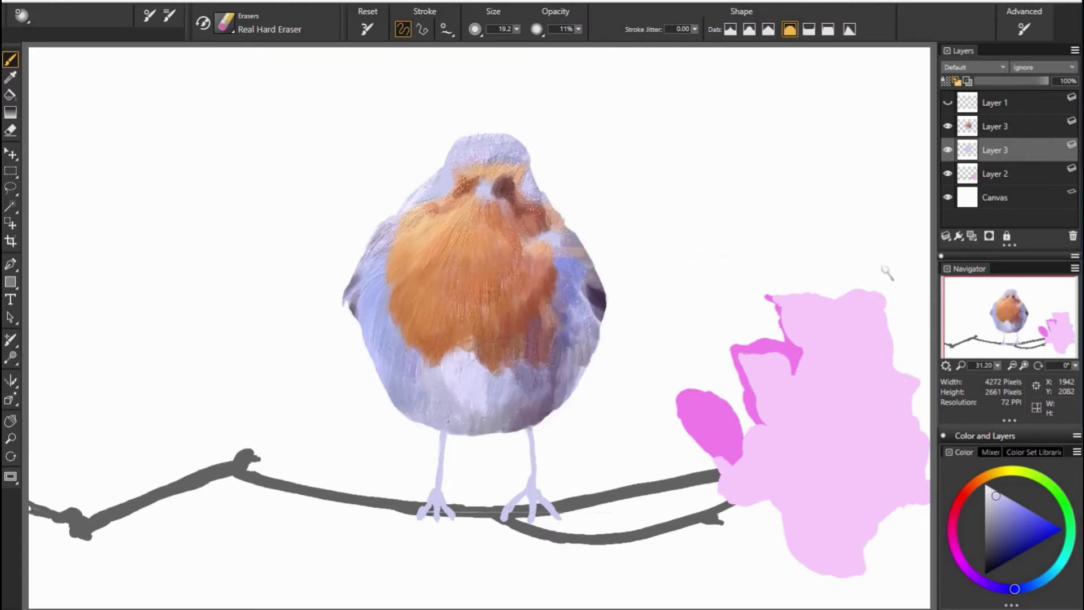
{"action": "key", "text": "n"}
{"action": "left_click_drag", "start_coordinate": [441, 480], "coordinate": [442, 435]}
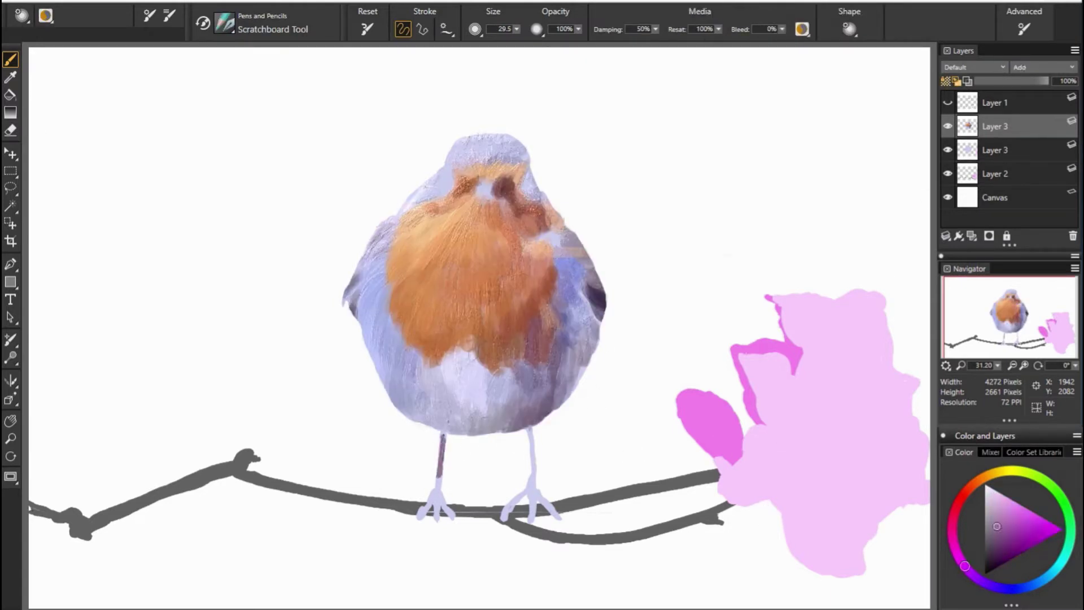
{"action": "left_click_drag", "start_coordinate": [533, 487], "coordinate": [530, 436]}
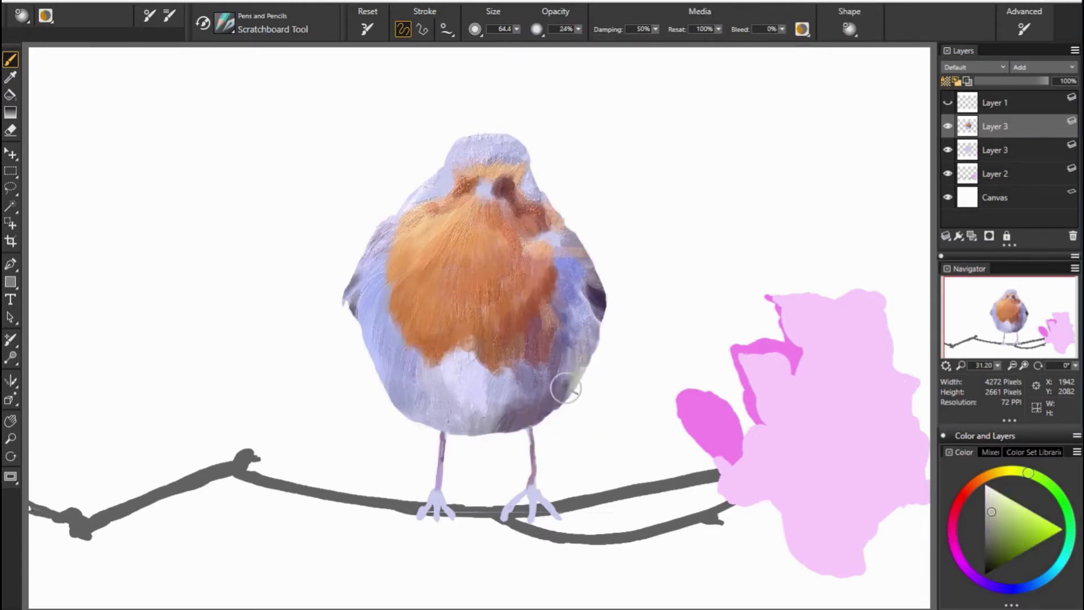
Choose a dark purple, then pick and fine-tune a saturated orange for the breast.
{"action": "left_click", "coordinate": [576, 278], "text": "alt"}
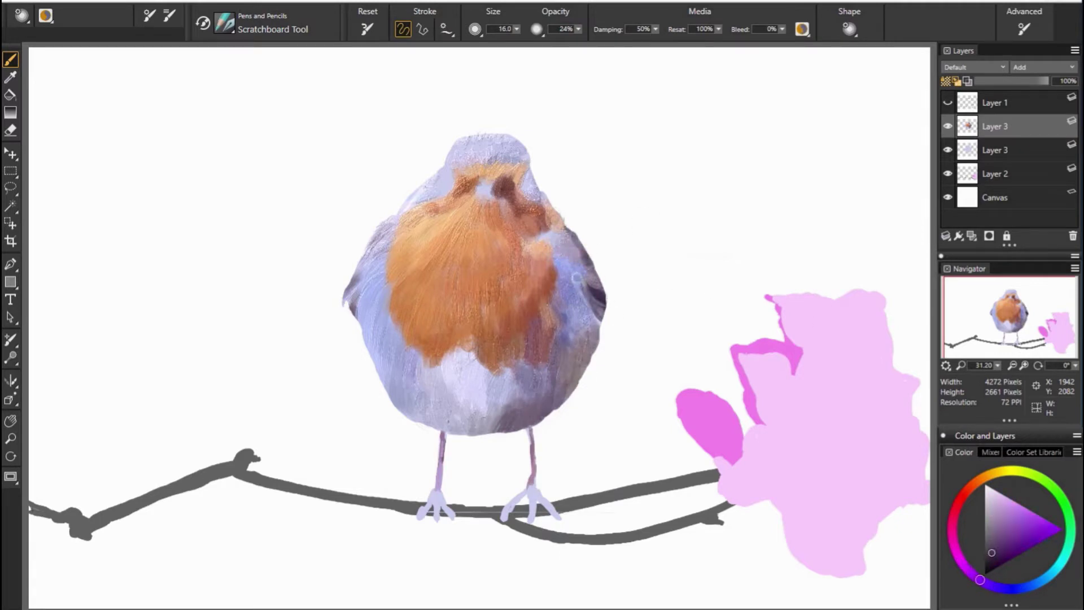
{"action": "left_click", "coordinate": [576, 268], "text": "alt"}
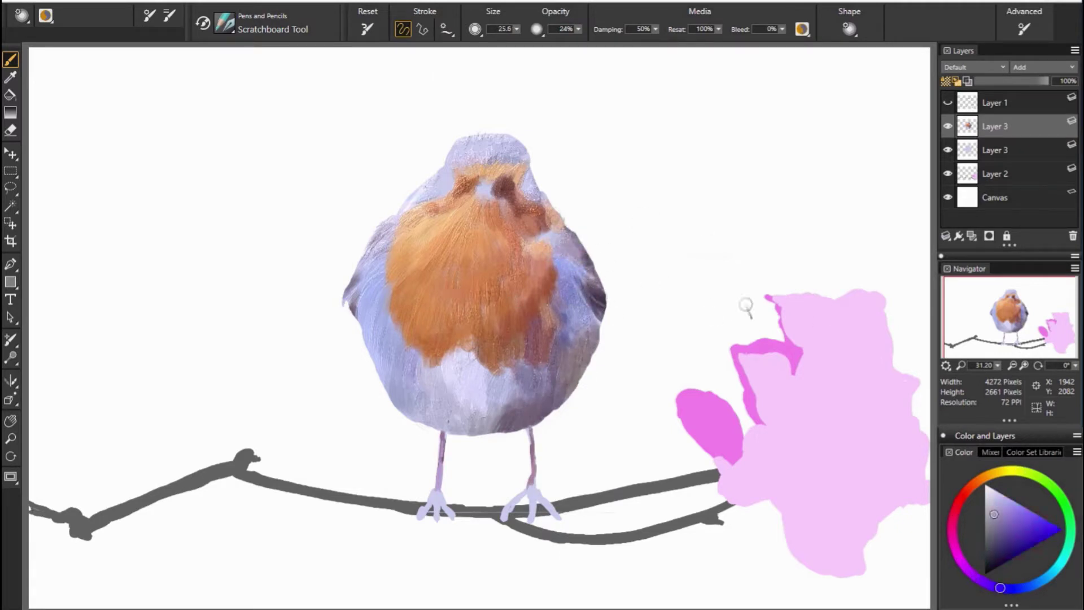
{"action": "left_click", "coordinate": [418, 331], "text": "alt"}
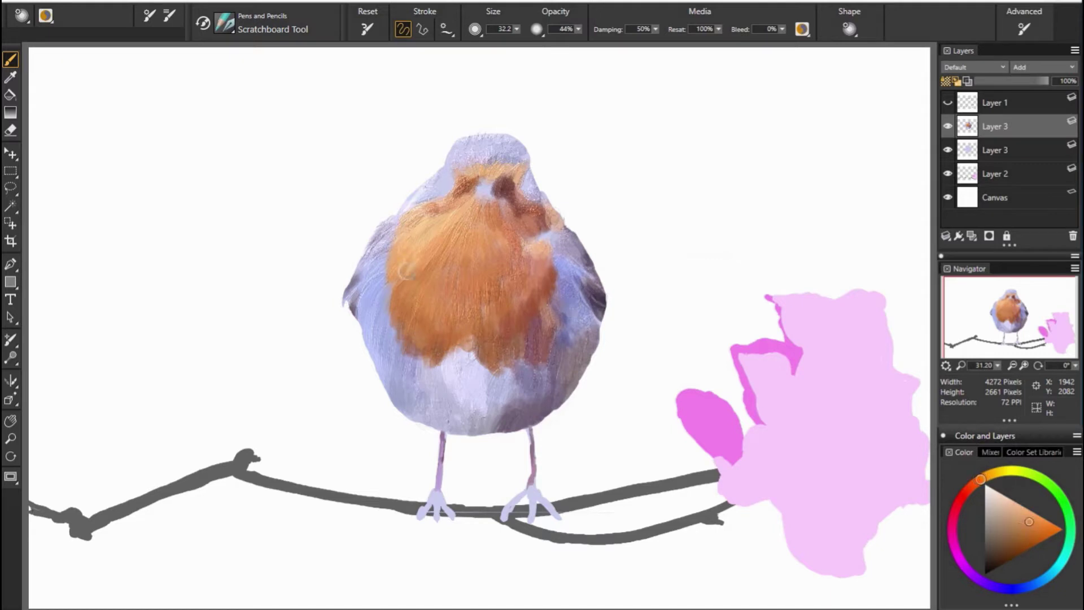
{"action": "left_click", "coordinate": [407, 302], "text": "alt"}
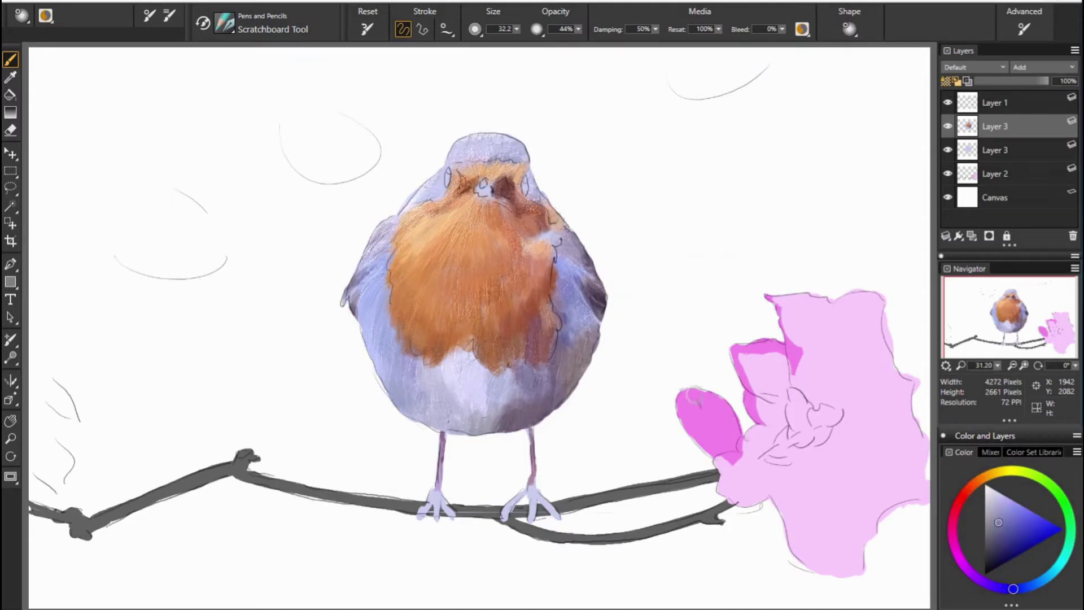
Sample light and dark breast oranges and paint light strokes on the lower breast.
{"action": "left_click", "coordinate": [876, 249], "text": "alt"}
{"action": "left_click", "coordinate": [442, 232], "text": "alt"}
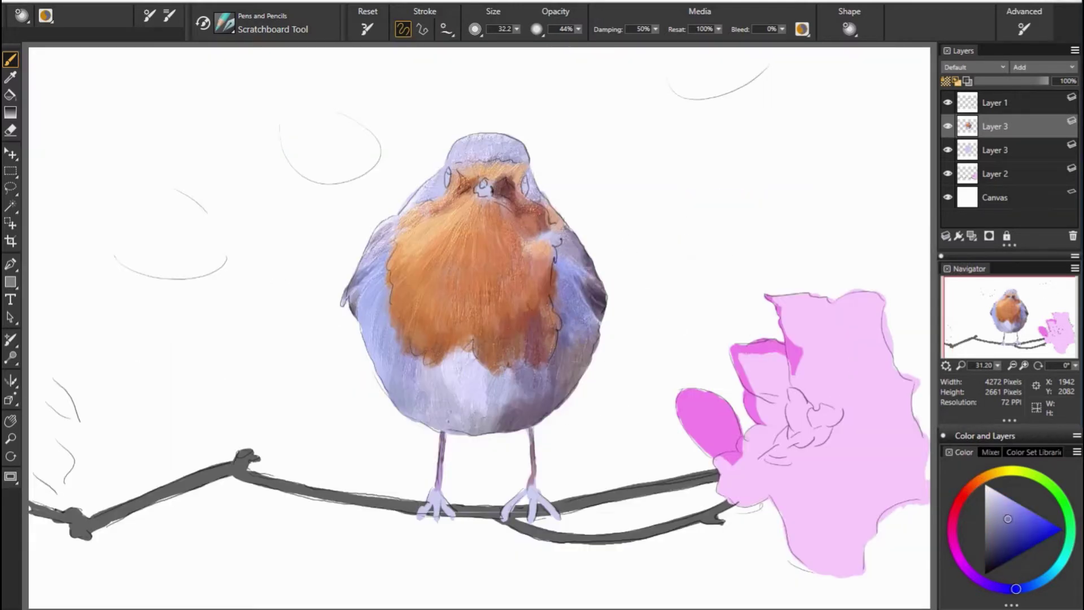
{"action": "left_click", "coordinate": [479, 346], "text": "alt"}
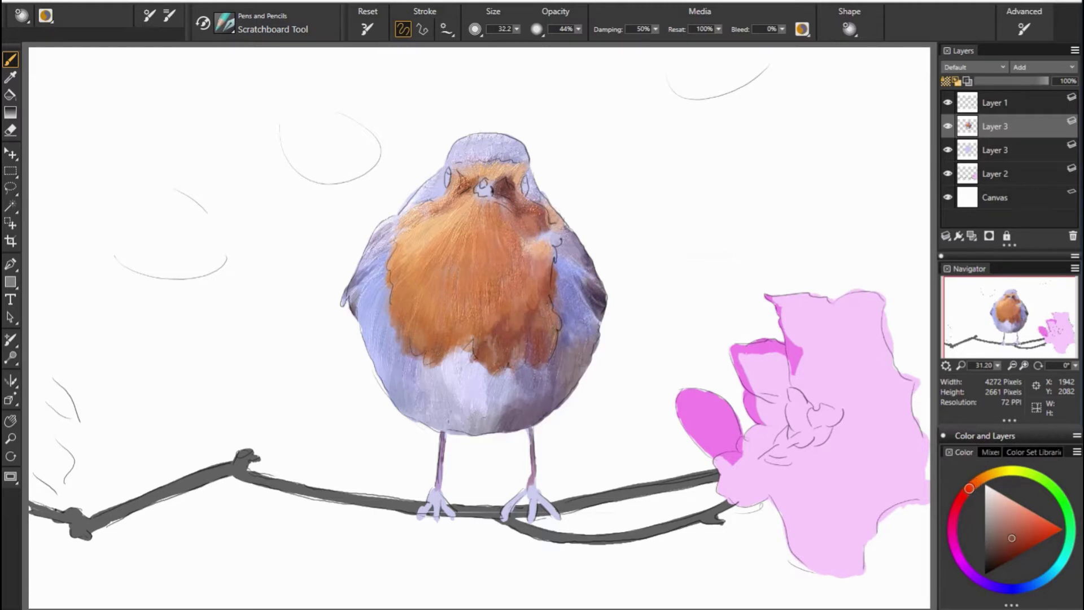
{"action": "left_click", "coordinate": [457, 345], "text": "alt"}
{"action": "left_click_drag", "start_coordinate": [451, 358], "coordinate": [474, 378]}
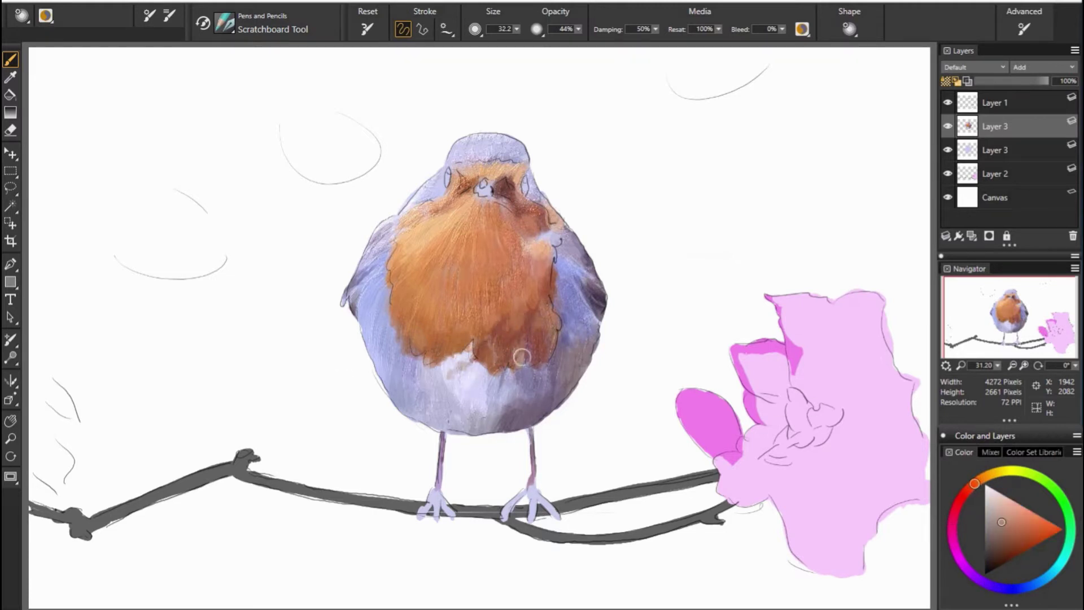
Sample browns, purples and blue-violets from the robin's breast and belly.
{"action": "left_click", "coordinate": [1018, 530]}
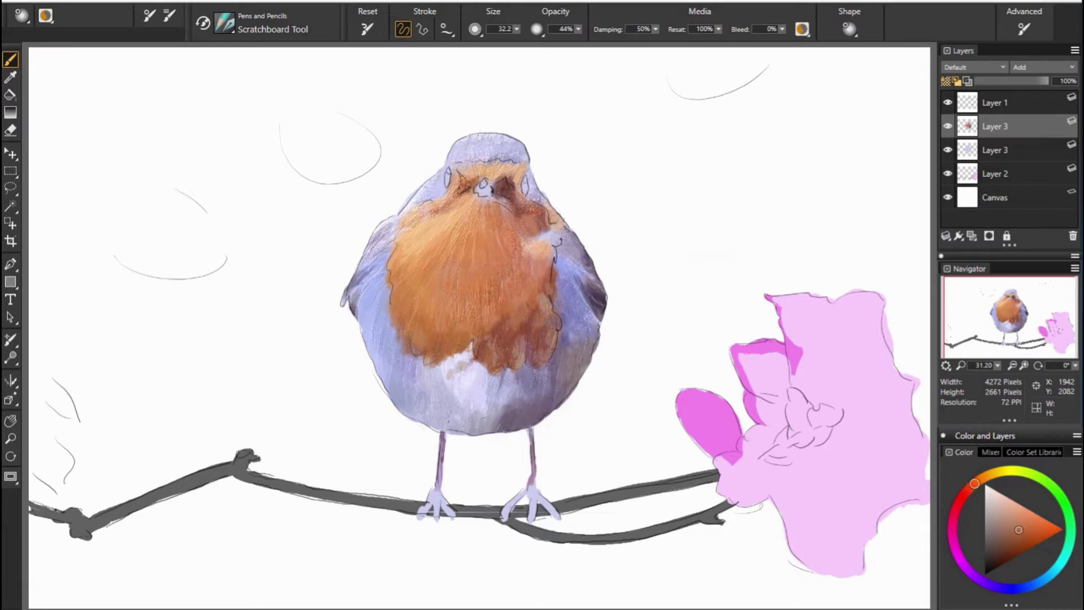
{"action": "left_click", "coordinate": [499, 361], "text": "alt"}
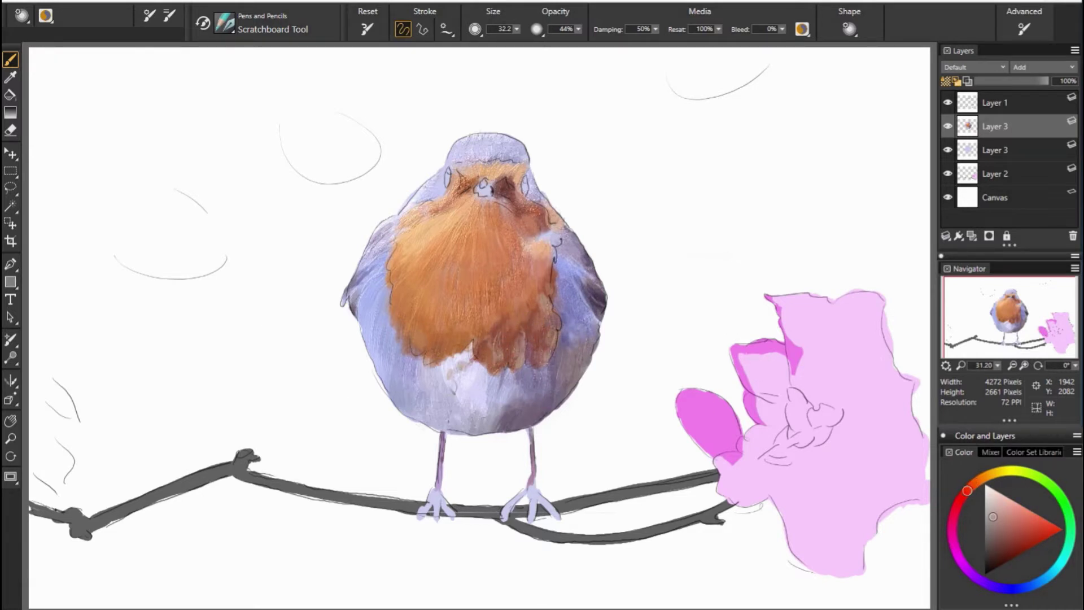
{"action": "left_click", "coordinate": [520, 403], "text": "alt"}
{"action": "left_click", "coordinate": [458, 389], "text": "alt"}
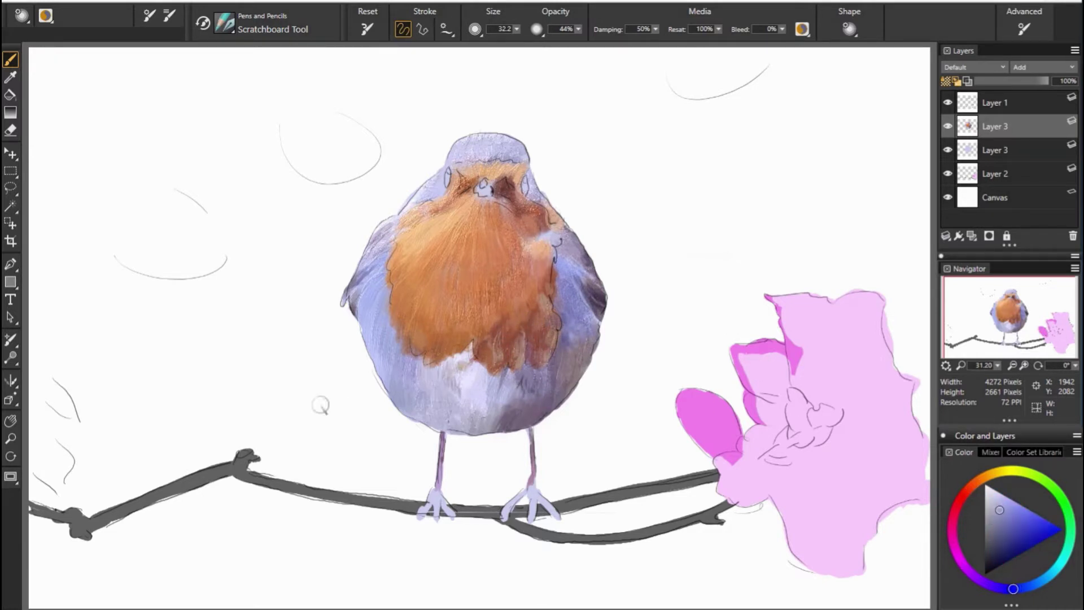
{"action": "left_click", "coordinate": [475, 398], "text": "alt"}
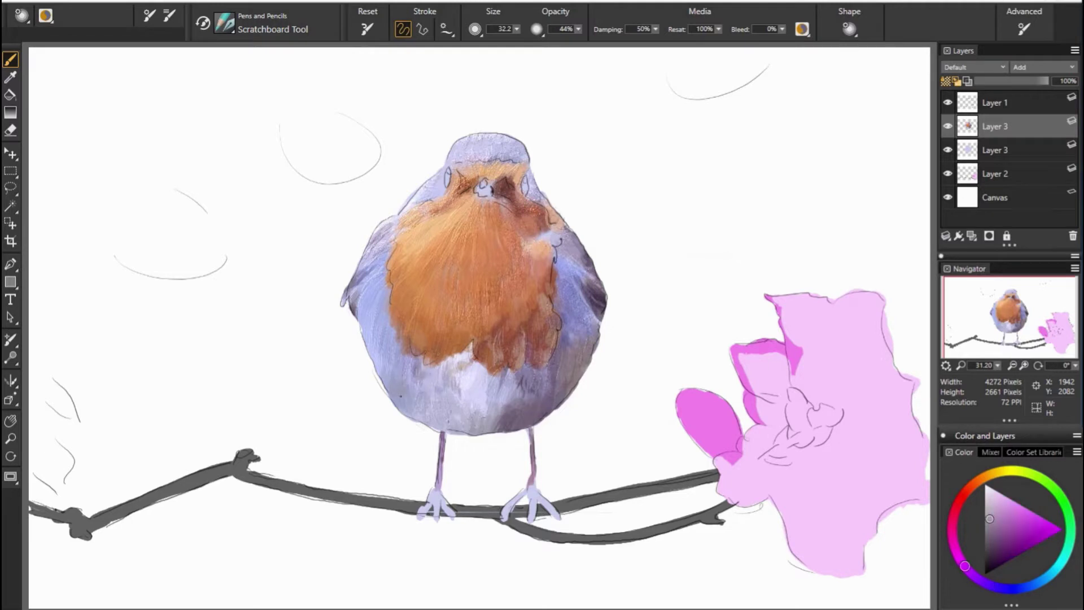
{"action": "left_click", "coordinate": [415, 402], "text": "alt"}
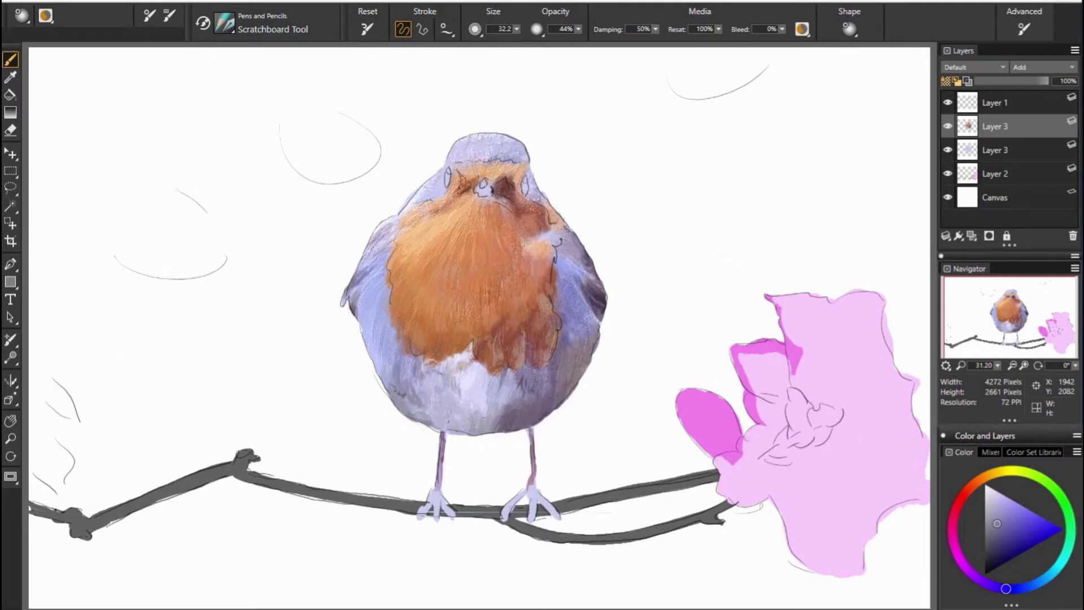
{"action": "left_click", "coordinate": [461, 427], "text": "alt"}
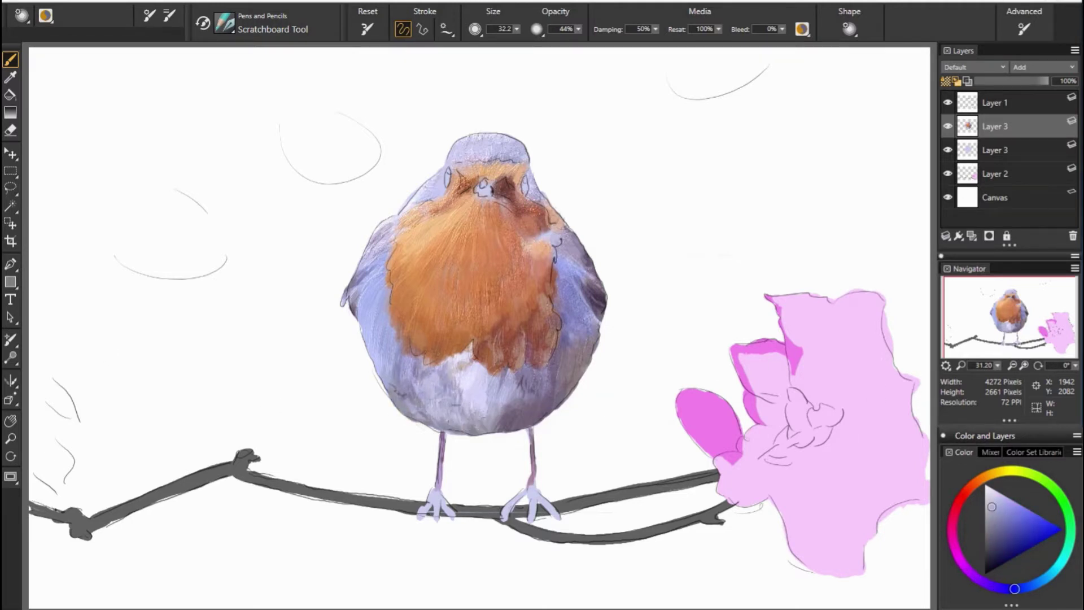
{"action": "left_click", "coordinate": [475, 412], "text": "alt"}
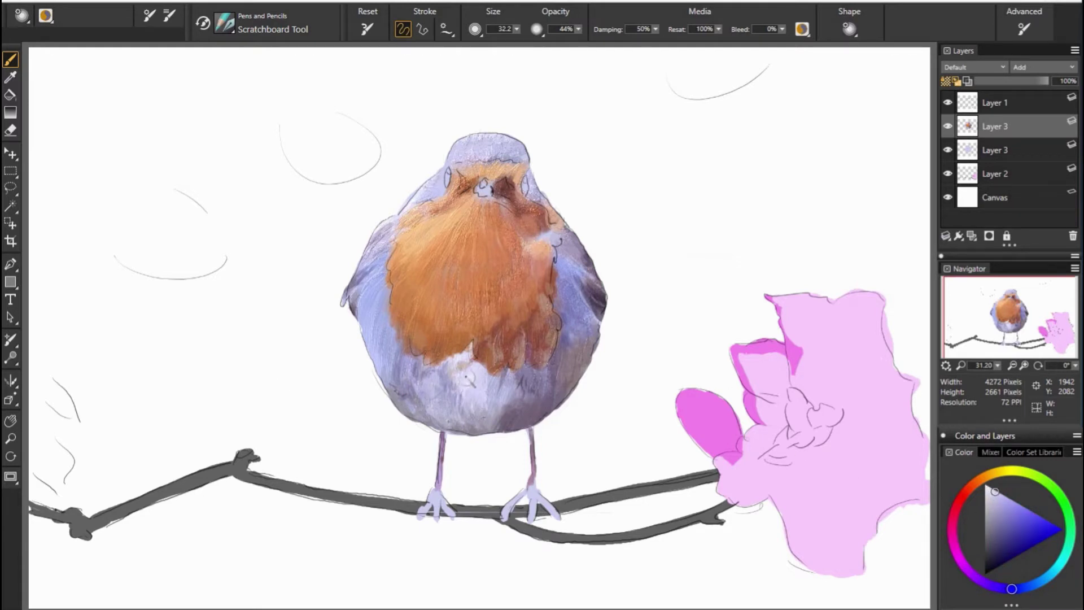
{"action": "left_click", "coordinate": [484, 365], "text": "alt"}
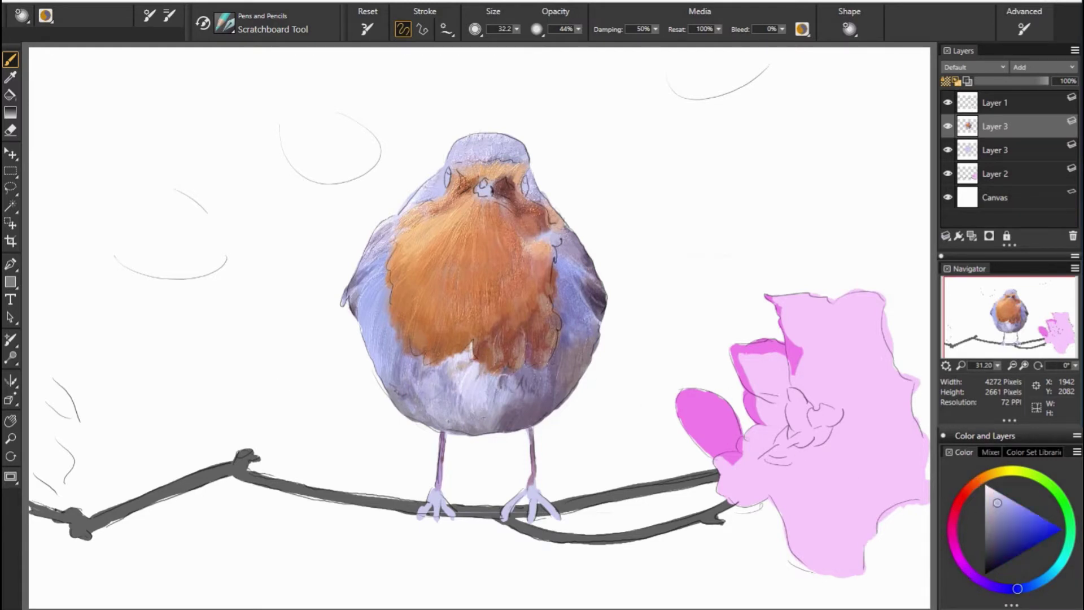
Lower the brush opacity to 27% and sample a lighter blue-violet from the bird.
{"action": "left_click", "coordinate": [446, 356], "text": "alt"}
{"action": "left_click_drag", "start_coordinate": [579, 28], "coordinate": [549, 52]}
{"action": "left_click", "coordinate": [446, 321], "text": "alt"}
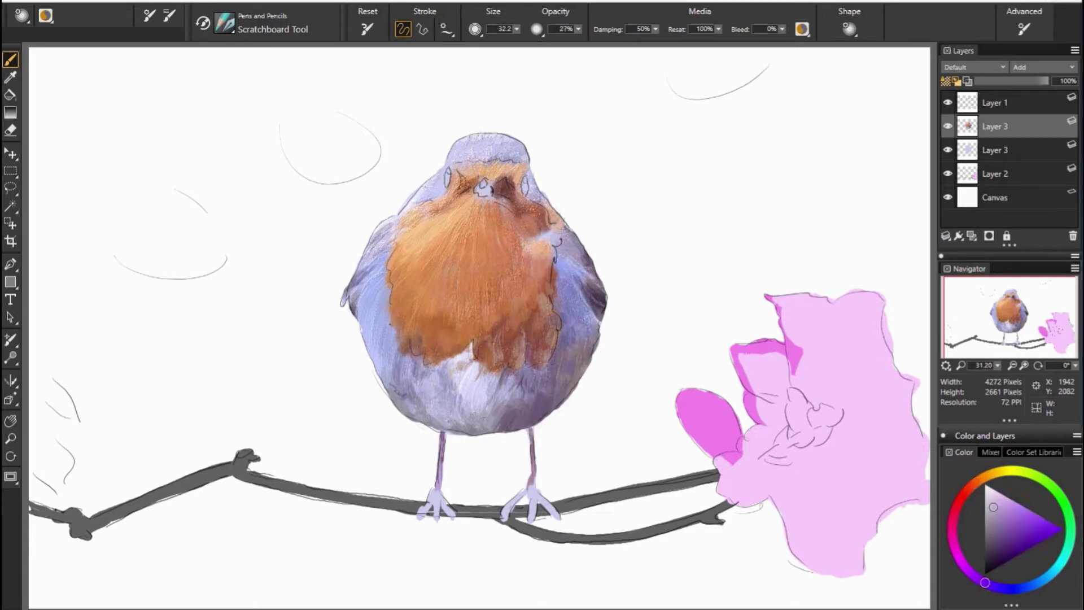
{"action": "left_click", "coordinate": [371, 285], "text": "alt"}
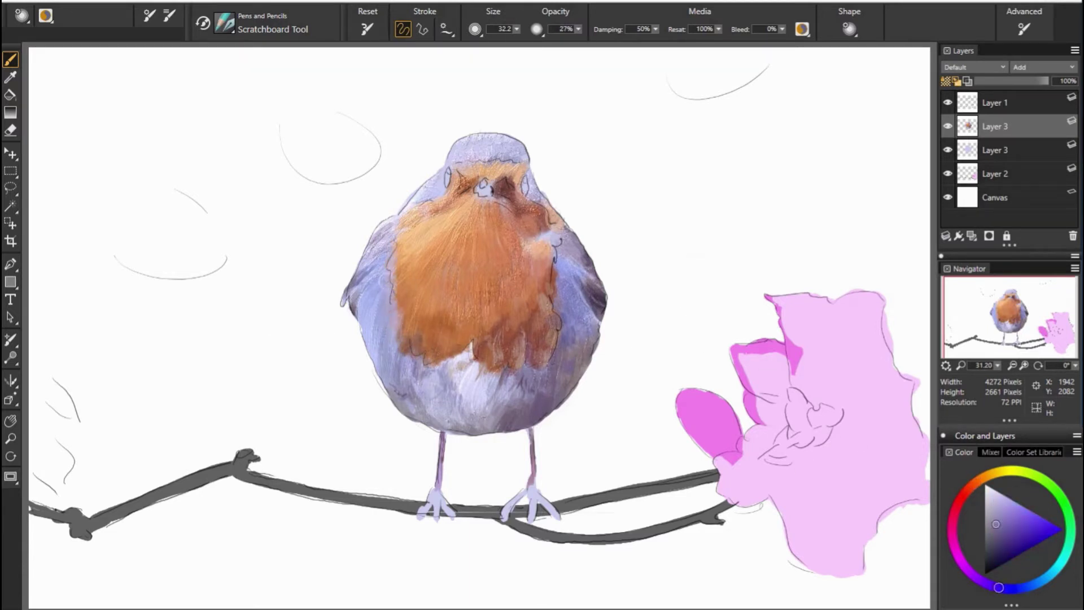
Sample breast and head colours, then paint a dark tone over the robin's beak.
{"action": "left_click", "coordinate": [397, 309], "text": "alt"}
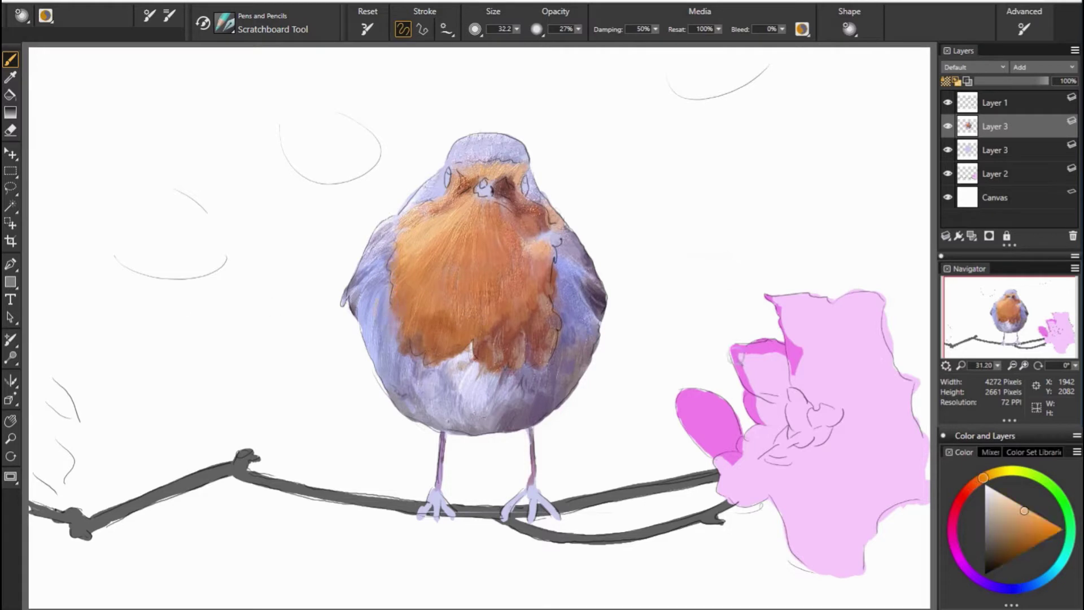
{"action": "left_click", "coordinate": [417, 292], "text": "alt"}
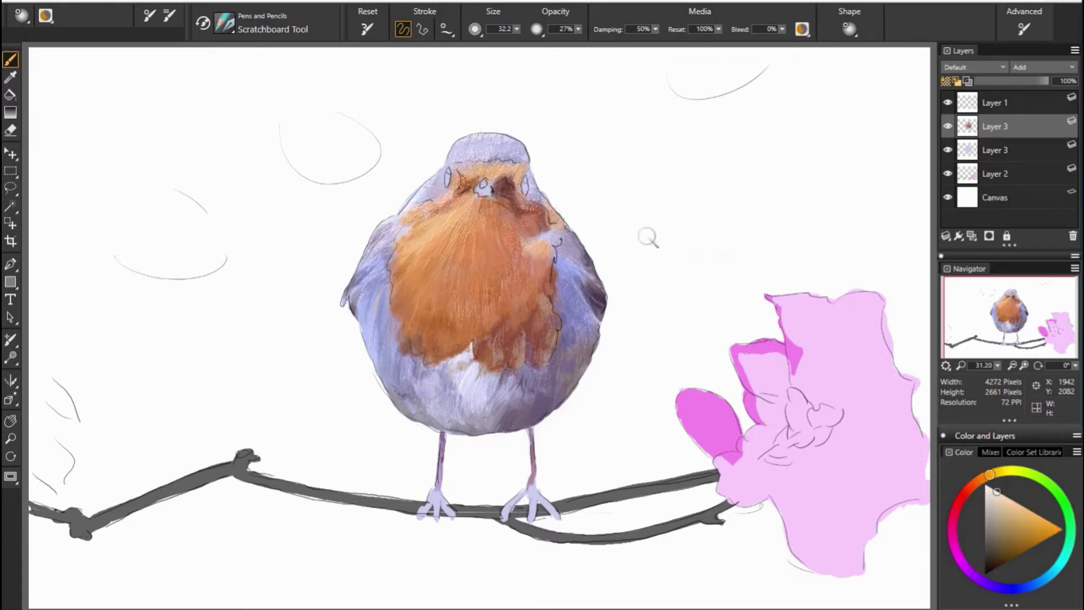
{"action": "left_click", "coordinate": [545, 175], "text": "alt"}
{"action": "left_click", "coordinate": [455, 188], "text": "alt"}
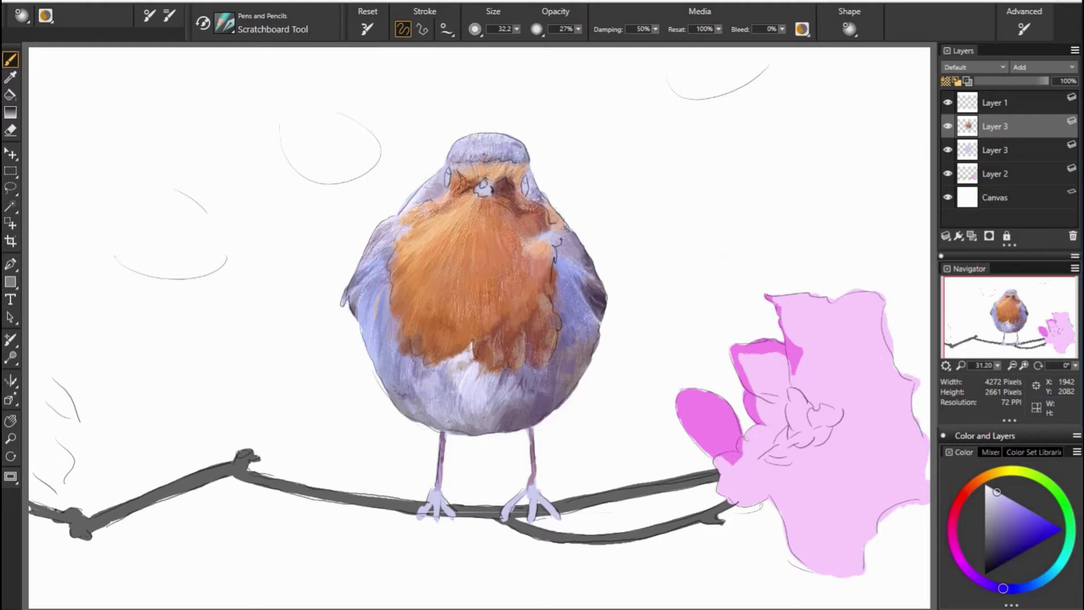
{"action": "left_click", "coordinate": [479, 159], "text": "alt"}
{"action": "left_click_drag", "start_coordinate": [481, 186], "coordinate": [483, 208]}
Pick a dark purple for the eye at a smaller size, then resample oranges and violets.
{"action": "left_click", "coordinate": [486, 189], "text": "alt"}
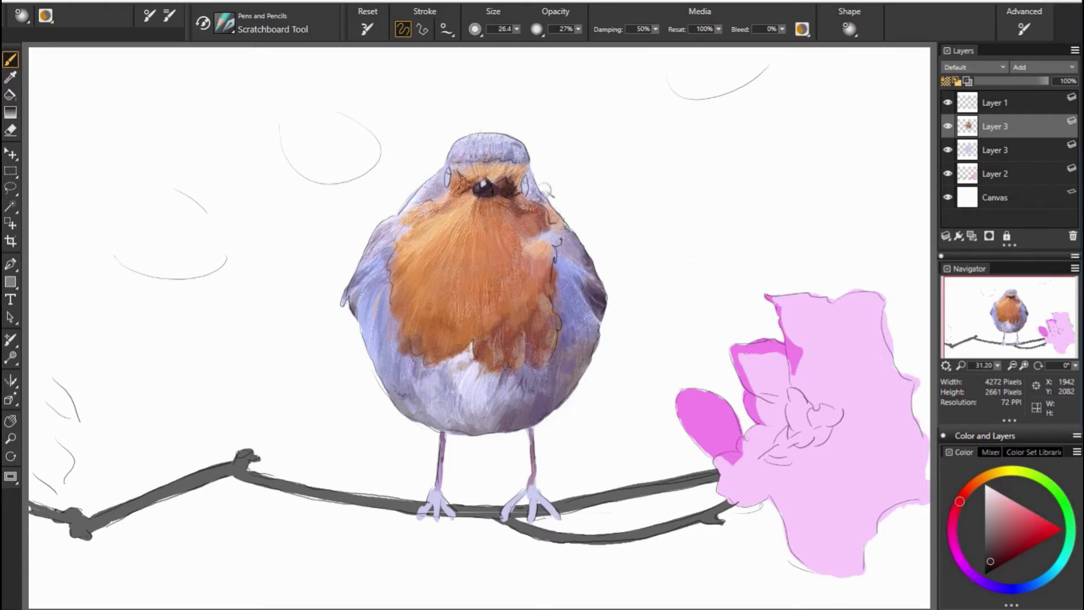
{"action": "left_click", "coordinate": [517, 187], "text": "alt"}
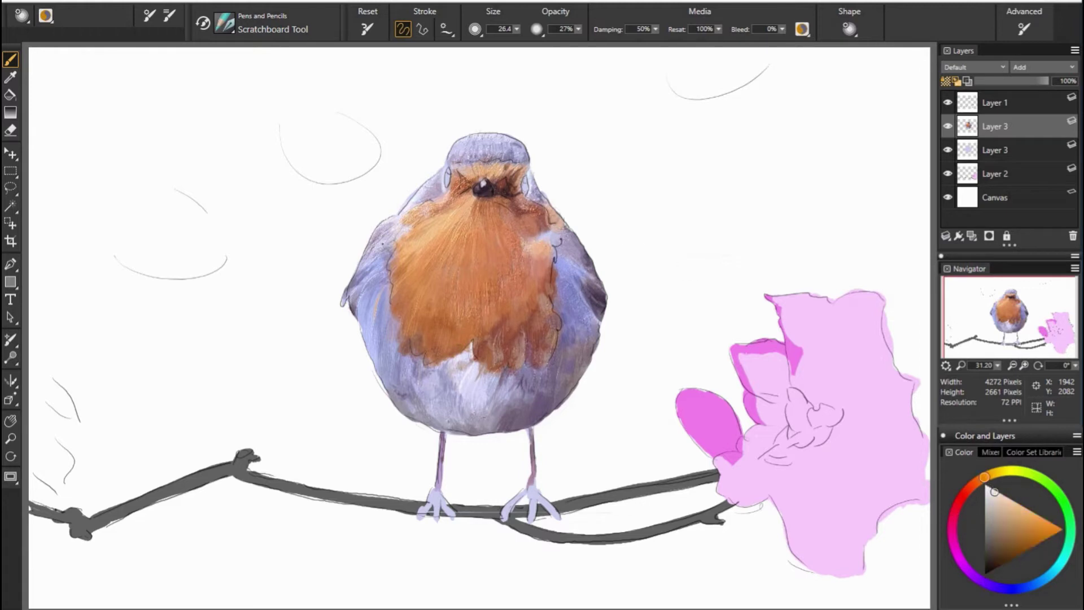
{"action": "left_click", "coordinate": [353, 282], "text": "alt"}
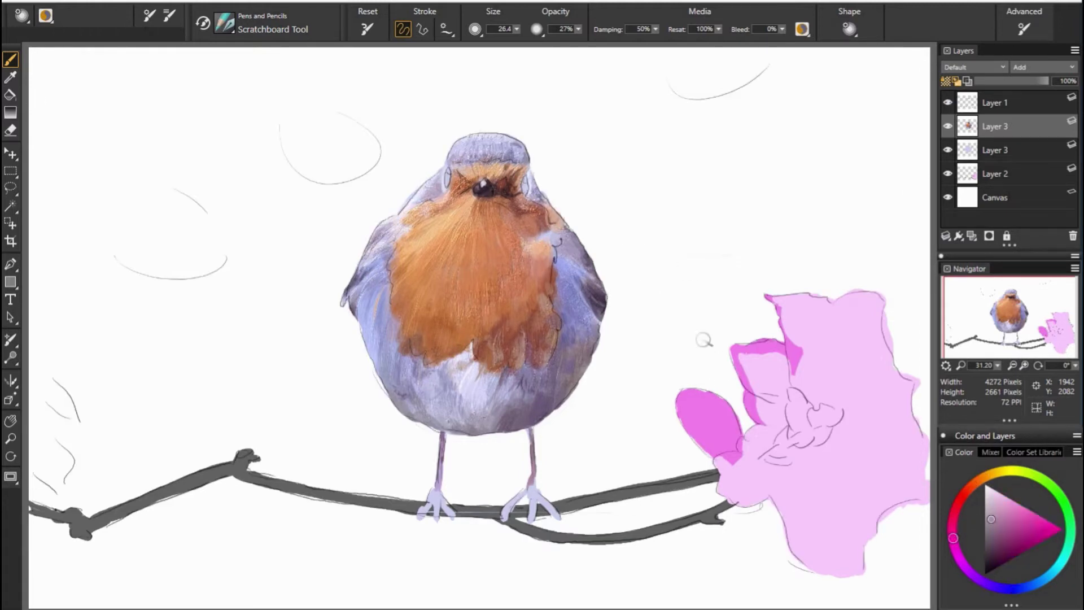
{"action": "left_click", "coordinate": [393, 350], "text": "alt"}
{"action": "left_click", "coordinate": [512, 325], "text": "alt"}
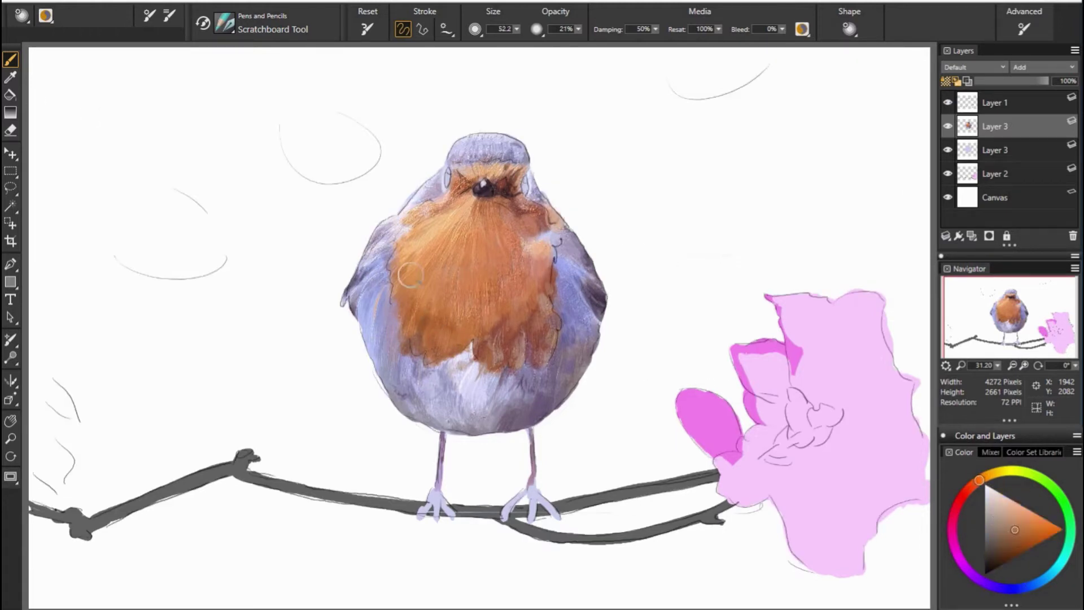
{"action": "left_click", "coordinate": [423, 307], "text": "alt"}
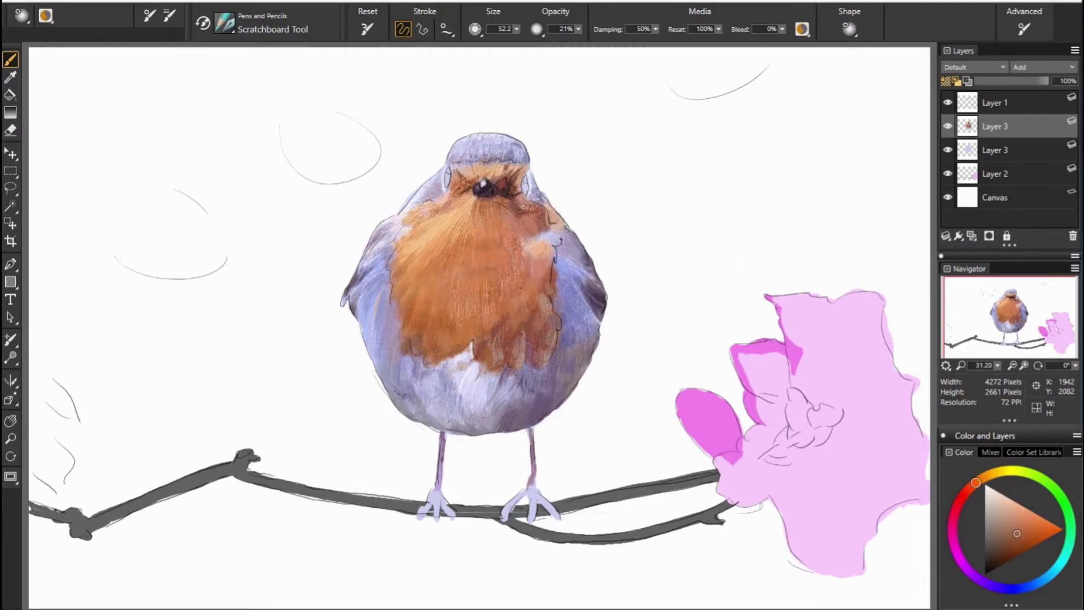
{"action": "left_click", "coordinate": [519, 222], "text": "alt"}
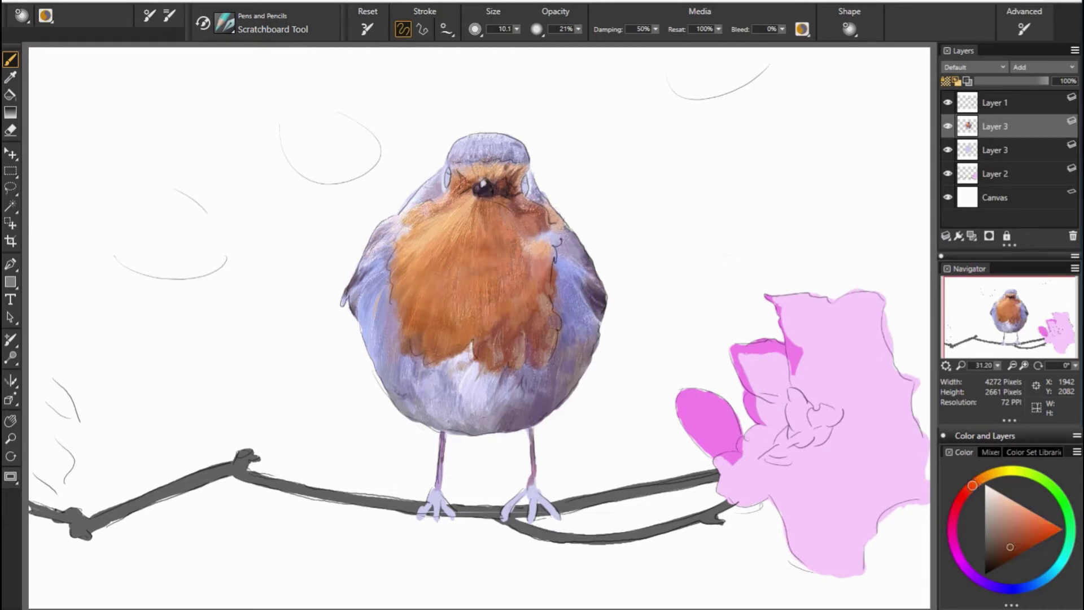
{"action": "left_click", "coordinate": [582, 282], "text": "alt"}
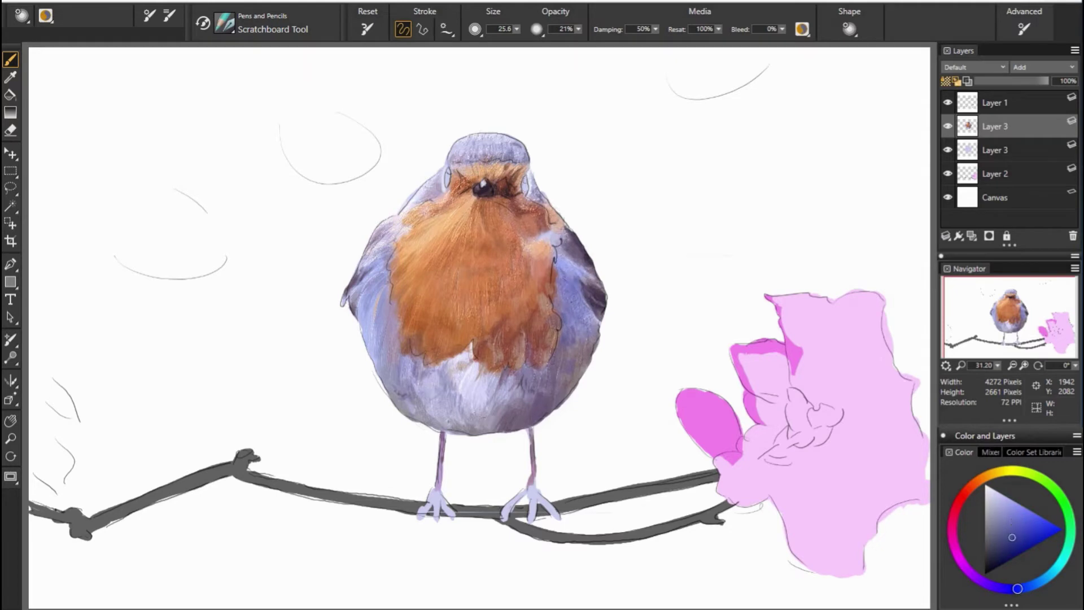
Enlarge the brush, paint light lavender along the robin's right side, and hide the sketch layer.
{"action": "left_click", "coordinate": [545, 398], "text": "alt"}
{"action": "key", "text": "bracketright"}
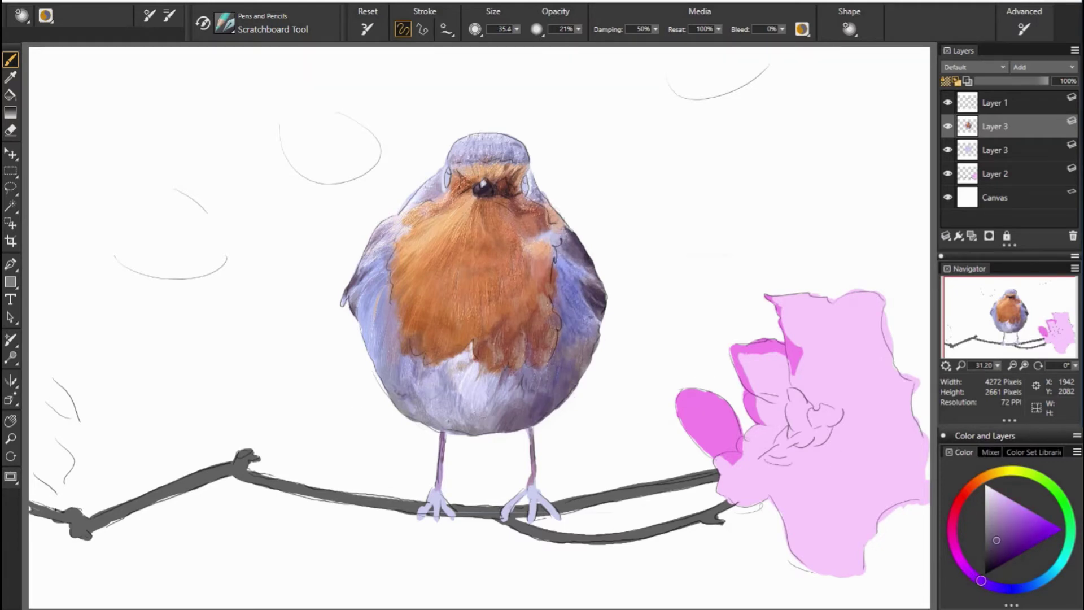
{"action": "left_click", "coordinate": [576, 384], "text": "alt"}
{"action": "left_click_drag", "start_coordinate": [577, 326], "coordinate": [589, 317]}
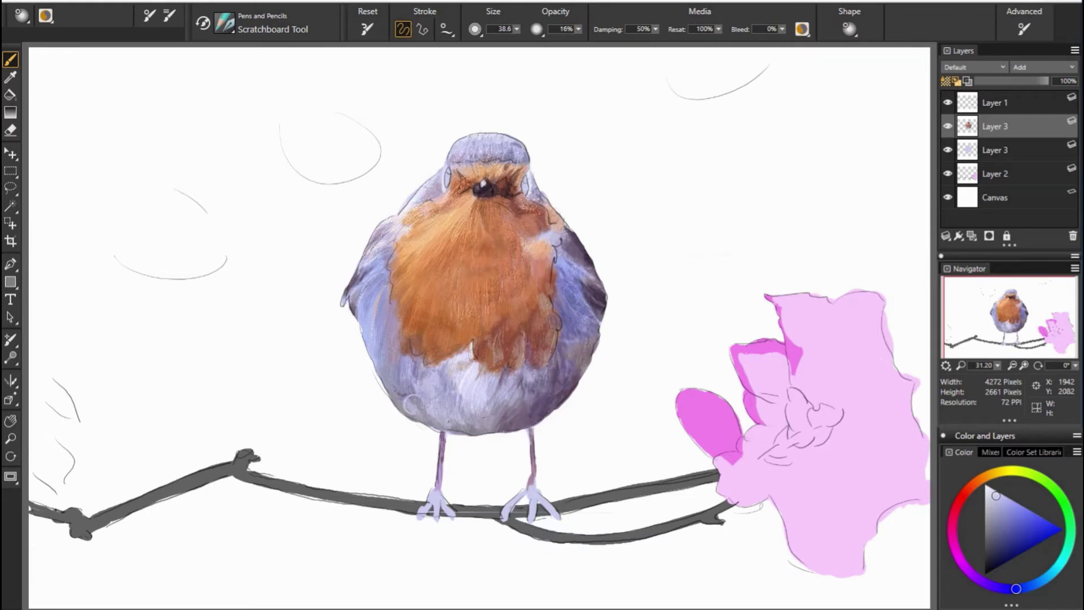
{"action": "left_click", "coordinate": [382, 261], "text": "alt"}
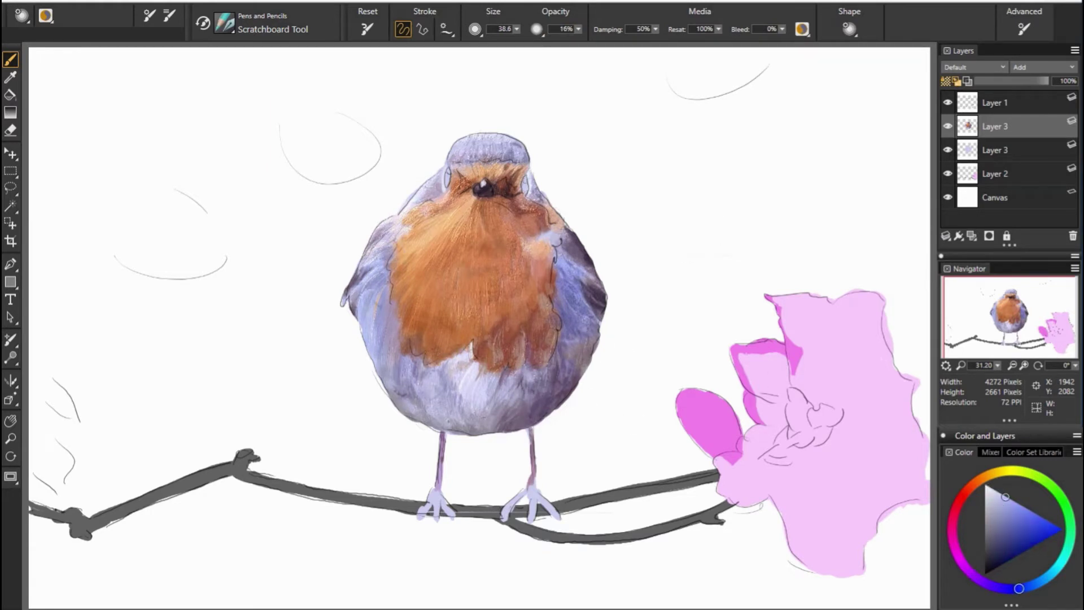
{"action": "left_click", "coordinate": [948, 102]}
{"action": "left_click", "coordinate": [515, 427], "text": "alt"}
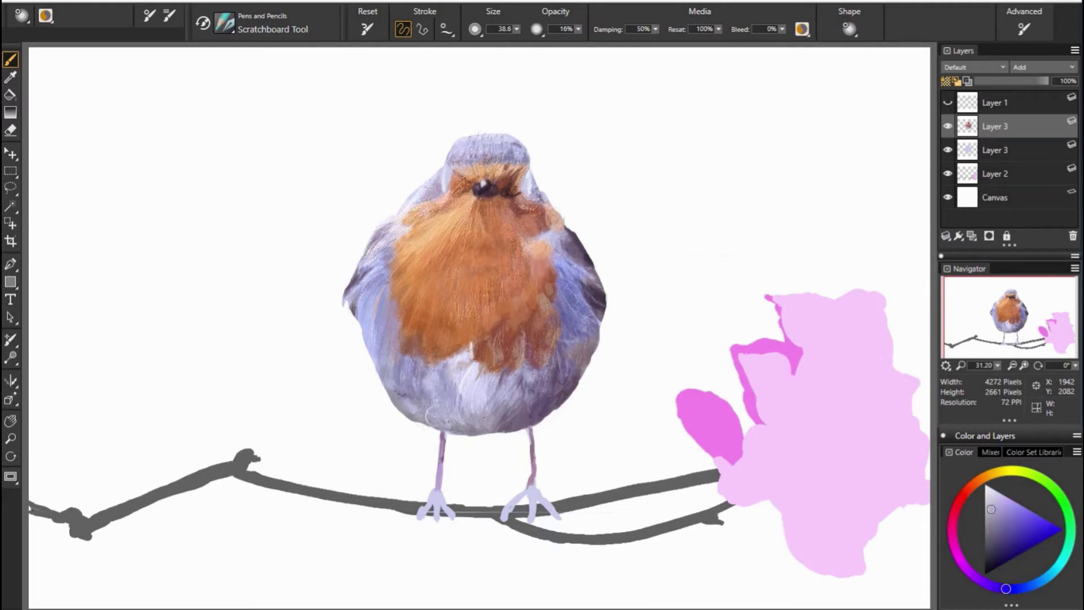
Sample breast oranges and a head pink, toggling the sketch layer on and off to check.
{"action": "left_click", "coordinate": [524, 328], "text": "alt"}
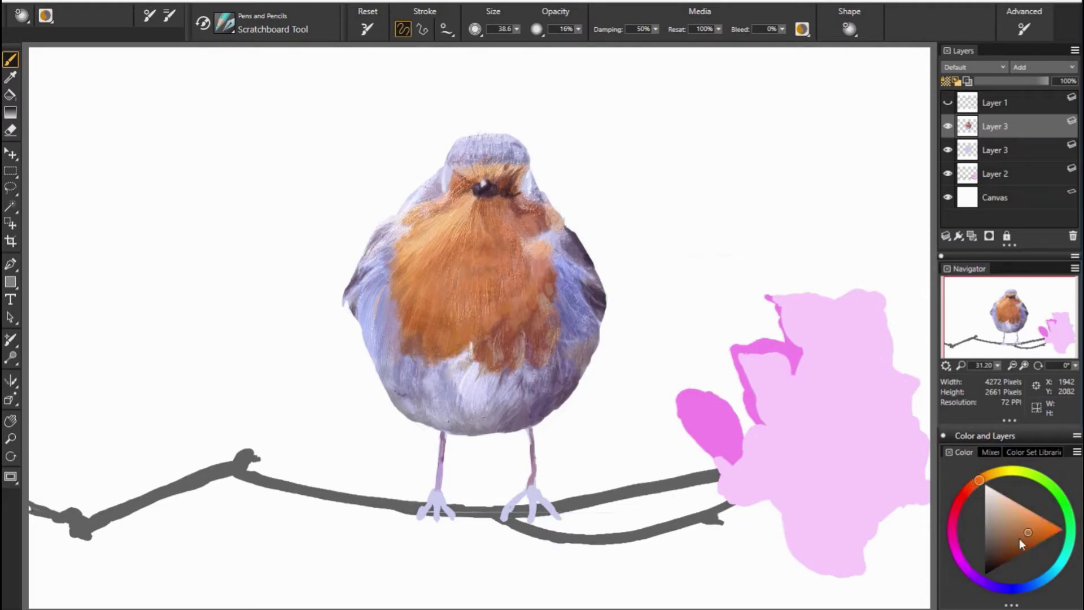
{"action": "left_click", "coordinate": [566, 332], "text": "alt"}
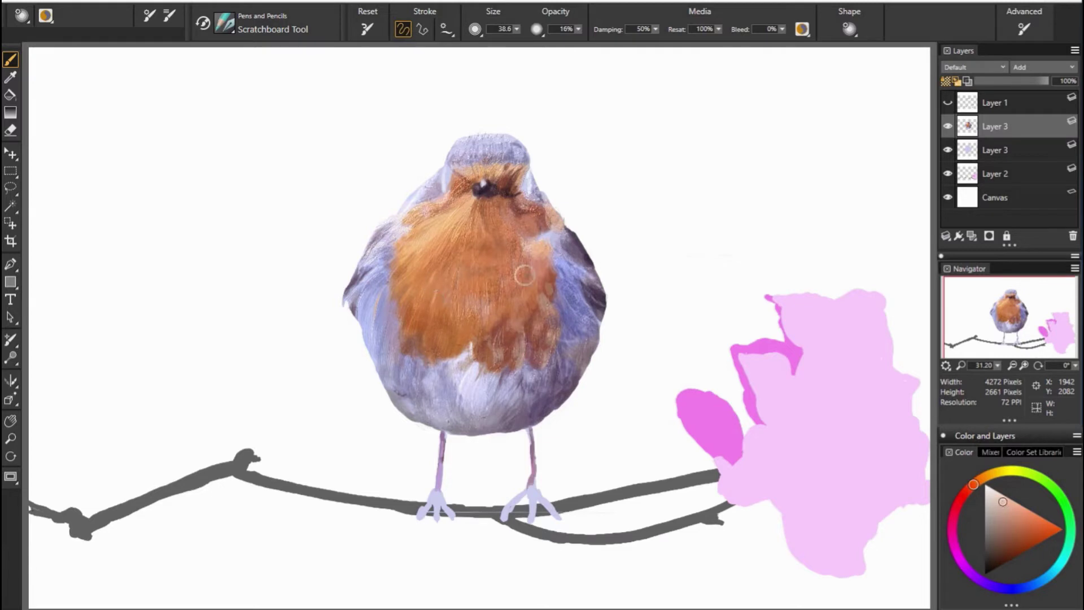
{"action": "left_click", "coordinate": [473, 200], "text": "alt"}
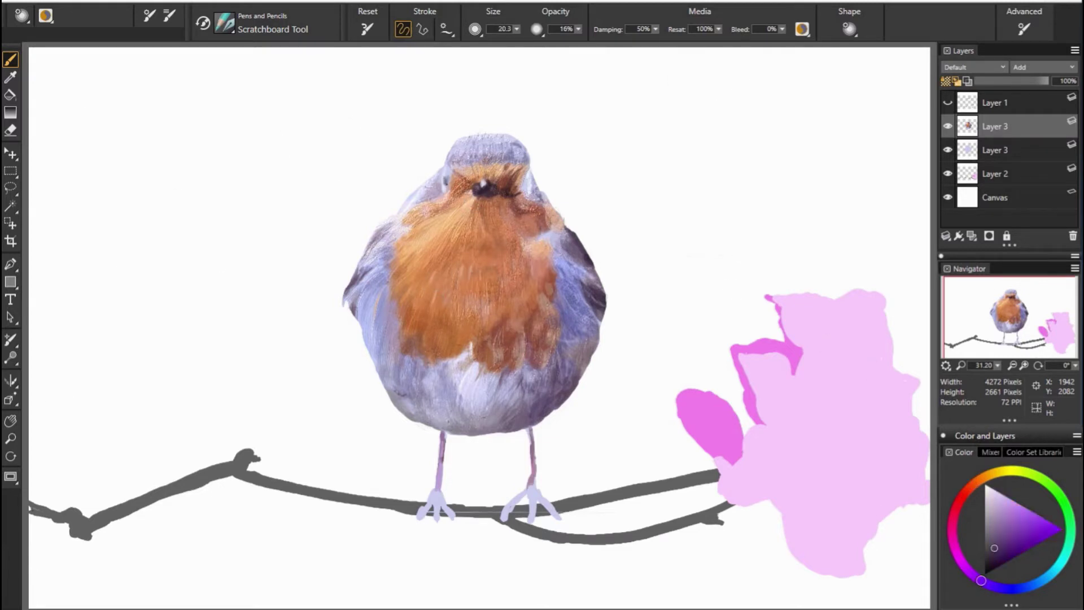
{"action": "left_click", "coordinate": [948, 103]}
{"action": "left_click", "coordinate": [522, 323], "text": "alt"}
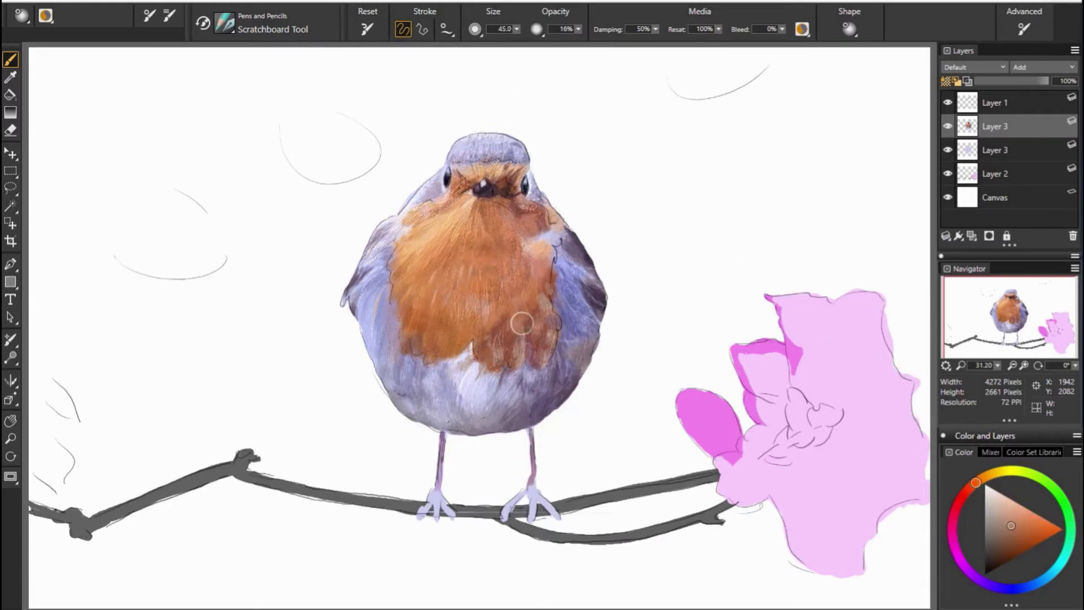
{"action": "left_click", "coordinate": [947, 102]}
Resample lavender-blue, red-brown, breast oranges and a pale face pink from the robin.
{"action": "left_click", "coordinate": [484, 367], "text": "alt"}
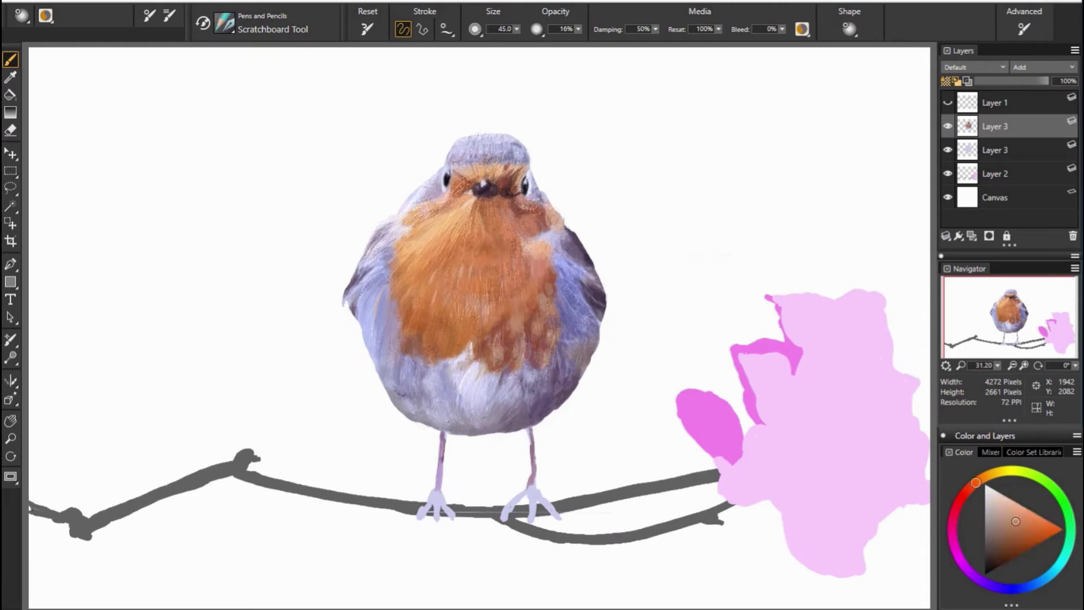
{"action": "left_click", "coordinate": [412, 350], "text": "alt"}
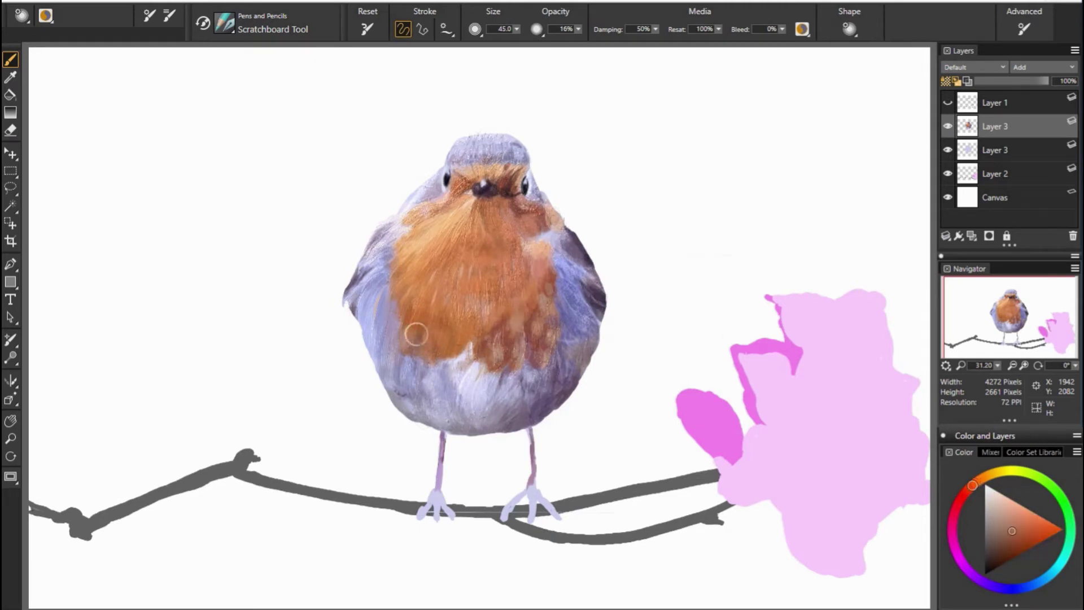
{"action": "left_click", "coordinate": [446, 321], "text": "alt"}
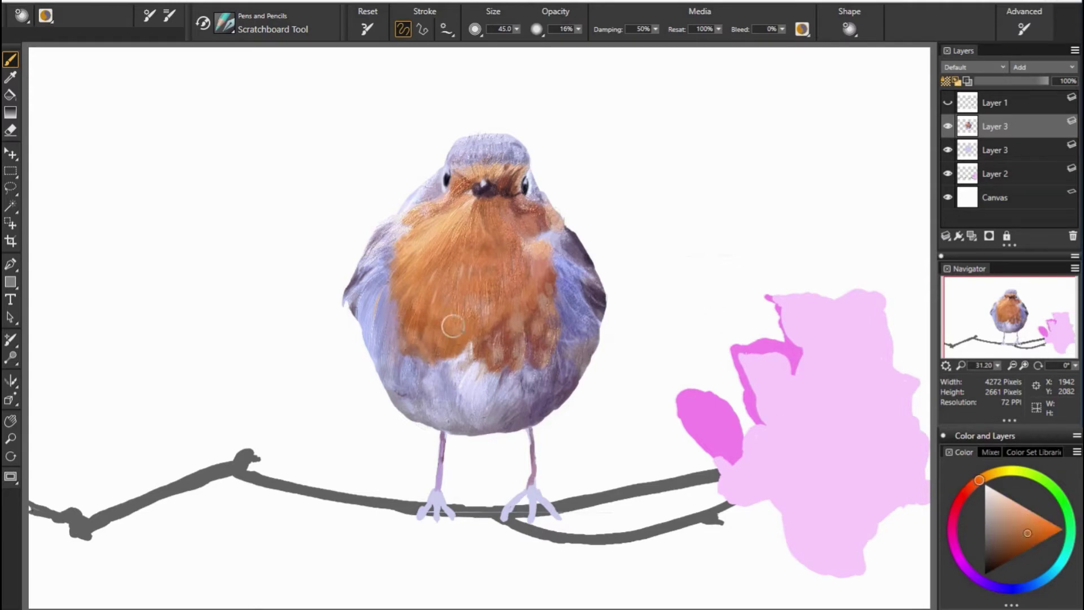
{"action": "left_click", "coordinate": [426, 337], "text": "alt"}
{"action": "left_click", "coordinate": [441, 185], "text": "alt"}
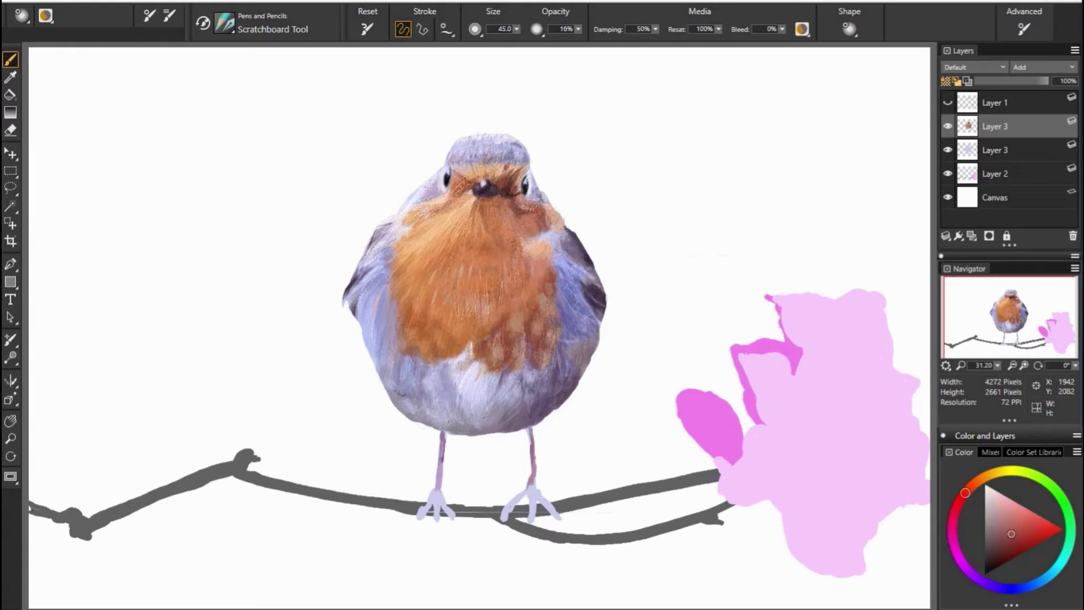
{"action": "left_click", "coordinate": [505, 207], "text": "alt"}
Pick near-white lavender from the belly and purples from the feet, then select Layer 2.
{"action": "left_click", "coordinate": [415, 385], "text": "alt"}
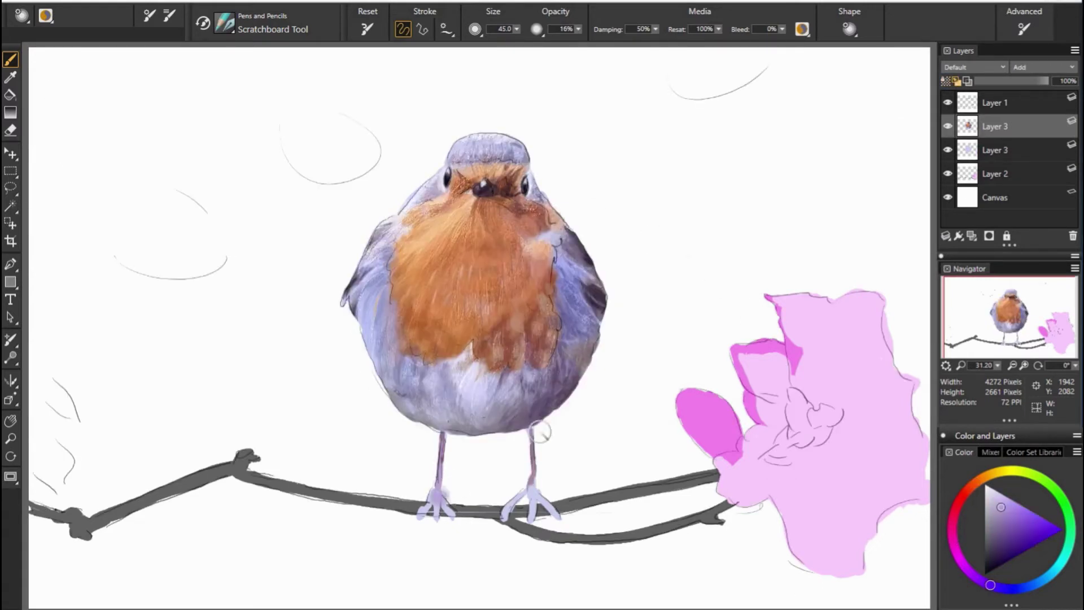
{"action": "left_click", "coordinate": [516, 505], "text": "alt"}
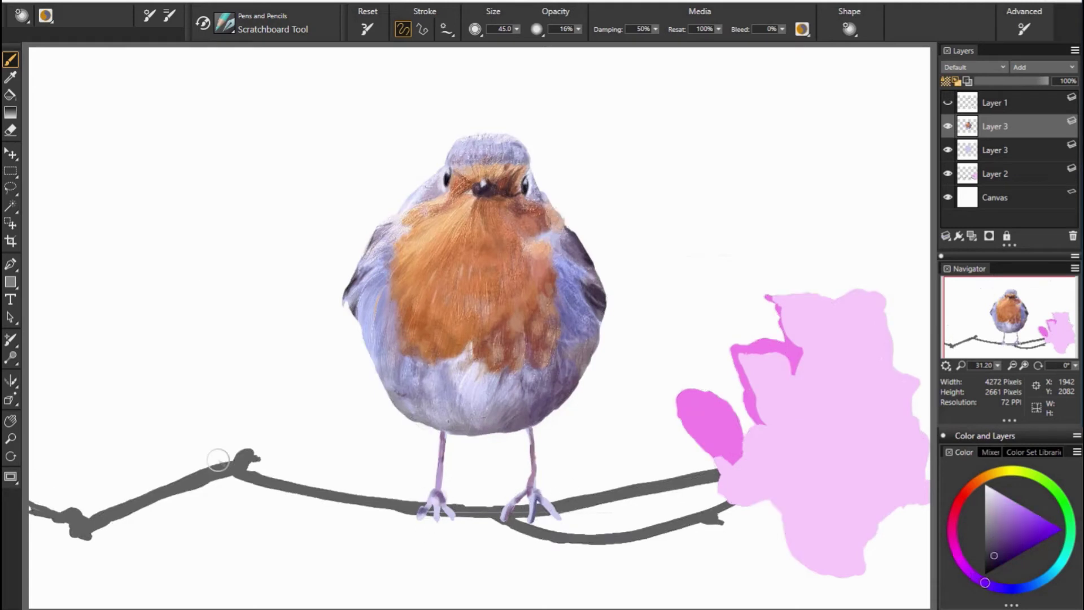
{"action": "left_click", "coordinate": [449, 507], "text": "alt"}
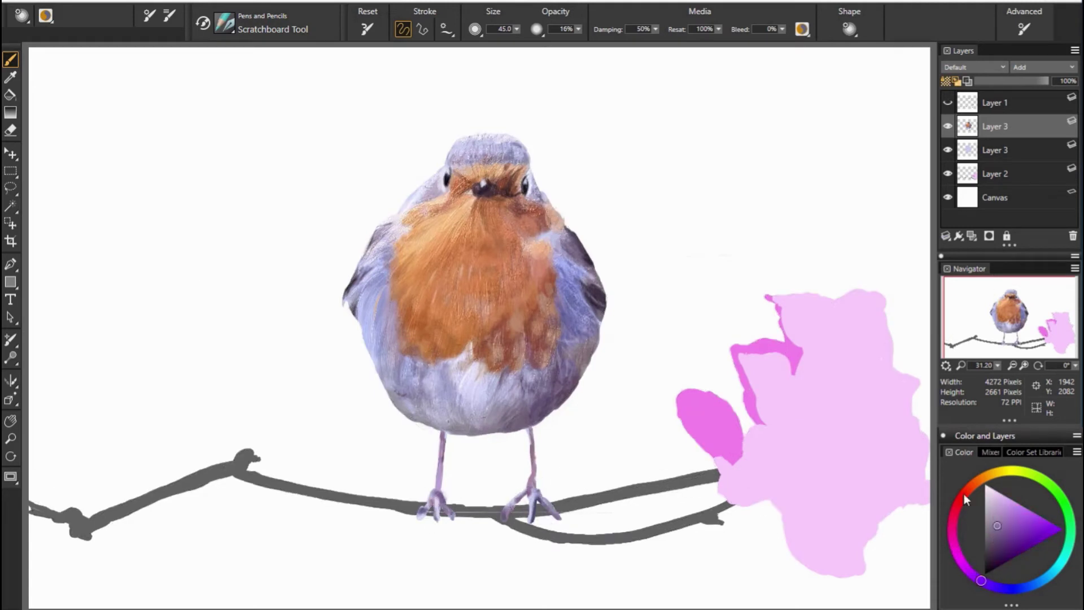
{"action": "left_click", "coordinate": [998, 174]}
Paint lavender and mauve-pink along the left branch, then sample a darker mauve.
{"action": "left_click_drag", "start_coordinate": [457, 513], "coordinate": [495, 515]}
{"action": "mouse_move", "coordinate": [31, 506]}
{"action": "left_mouse_down"}
{"action": "mouse_move", "coordinate": [91, 531]}
{"action": "mouse_move", "coordinate": [240, 468]}
{"action": "mouse_move", "coordinate": [423, 508]}
{"action": "left_mouse_up"}
{"action": "left_click_drag", "start_coordinate": [234, 463], "coordinate": [254, 458]}
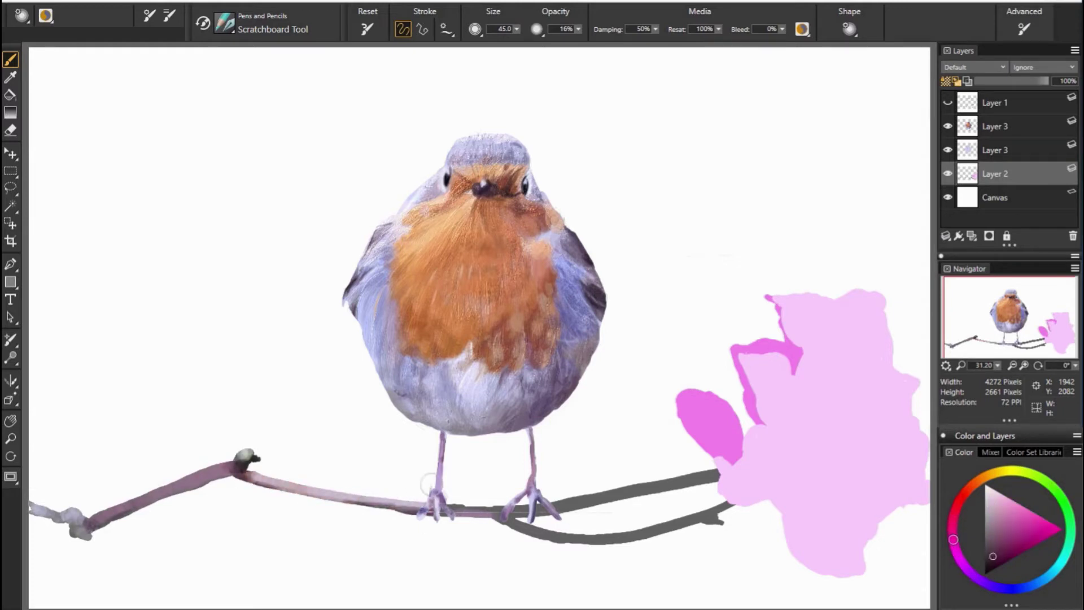
{"action": "left_click", "coordinate": [474, 511], "text": "alt"}
{"action": "left_click", "coordinate": [407, 504], "text": "alt"}
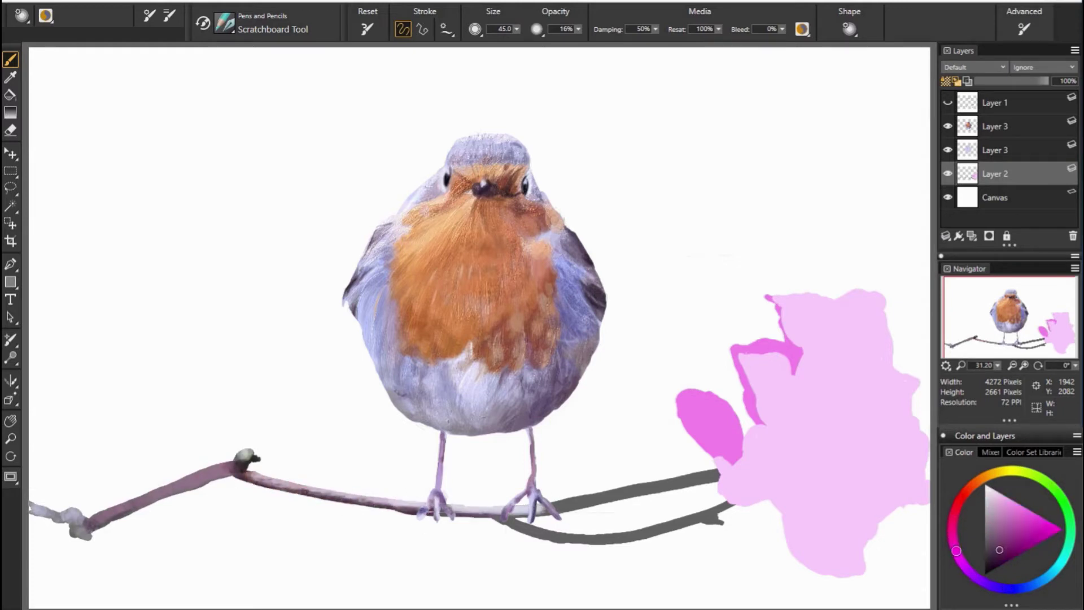
Check Layer 3 and the hard eraser, then return to Layer 2 with the purple brush.
{"action": "left_click", "coordinate": [963, 152]}
{"action": "left_click", "coordinate": [495, 495]}
{"action": "left_click", "coordinate": [646, 425]}
{"action": "left_click", "coordinate": [1011, 126]}
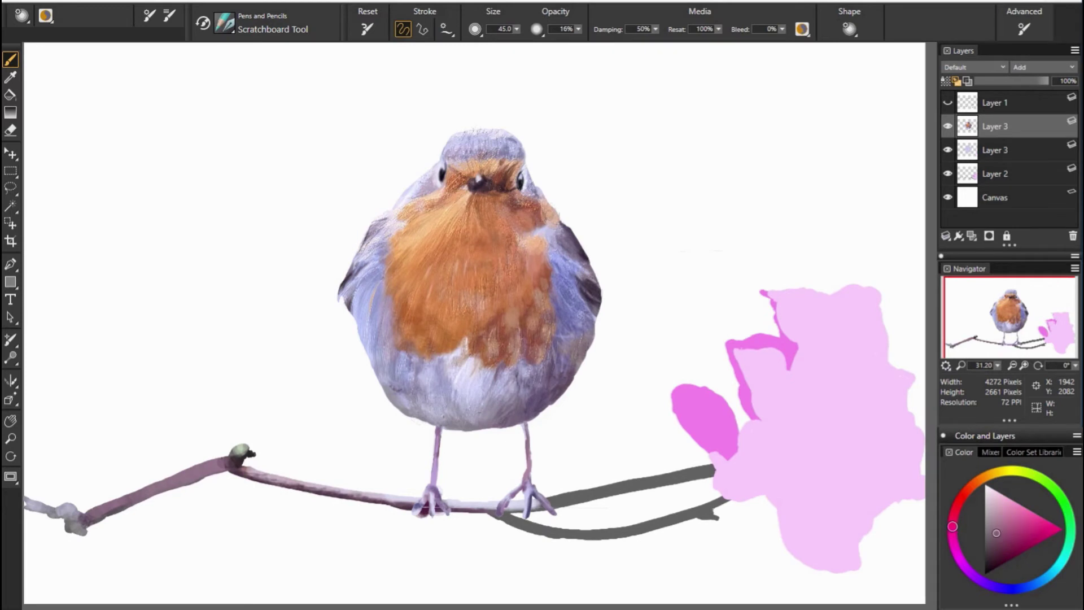
{"action": "left_click", "coordinate": [995, 173]}
{"action": "left_click", "coordinate": [995, 150]}
{"action": "left_click", "coordinate": [995, 126]}
{"action": "left_click", "coordinate": [170, 15]}
{"action": "left_click", "coordinate": [995, 174]}
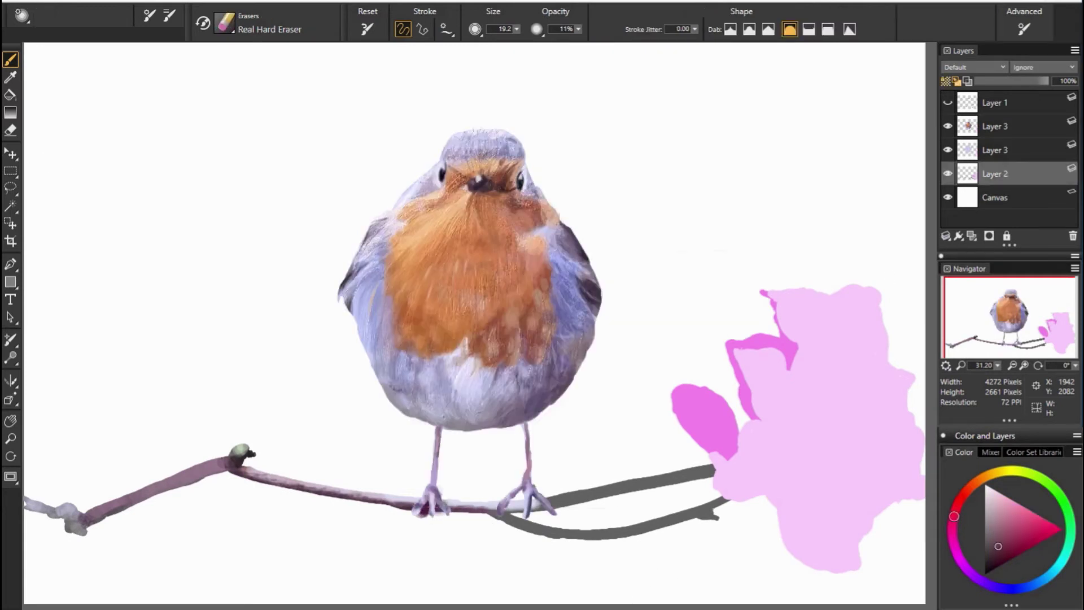
{"action": "left_click", "coordinate": [149, 15]}
Extend mauve along the branch, make the upper part tan-brown, and shade the left darker.
{"action": "mouse_move", "coordinate": [497, 511]}
{"action": "left_mouse_down"}
{"action": "mouse_move", "coordinate": [565, 528]}
{"action": "mouse_move", "coordinate": [714, 469]}
{"action": "left_mouse_up"}
{"action": "left_click_drag", "start_coordinate": [548, 528], "coordinate": [655, 522]}
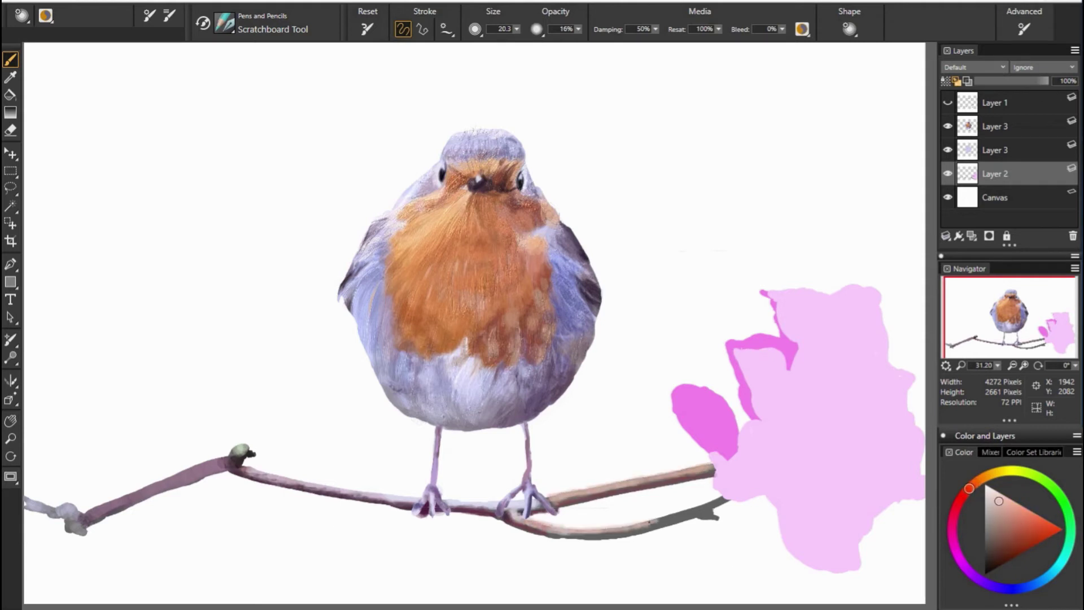
{"action": "left_click", "coordinate": [498, 511], "text": "alt"}
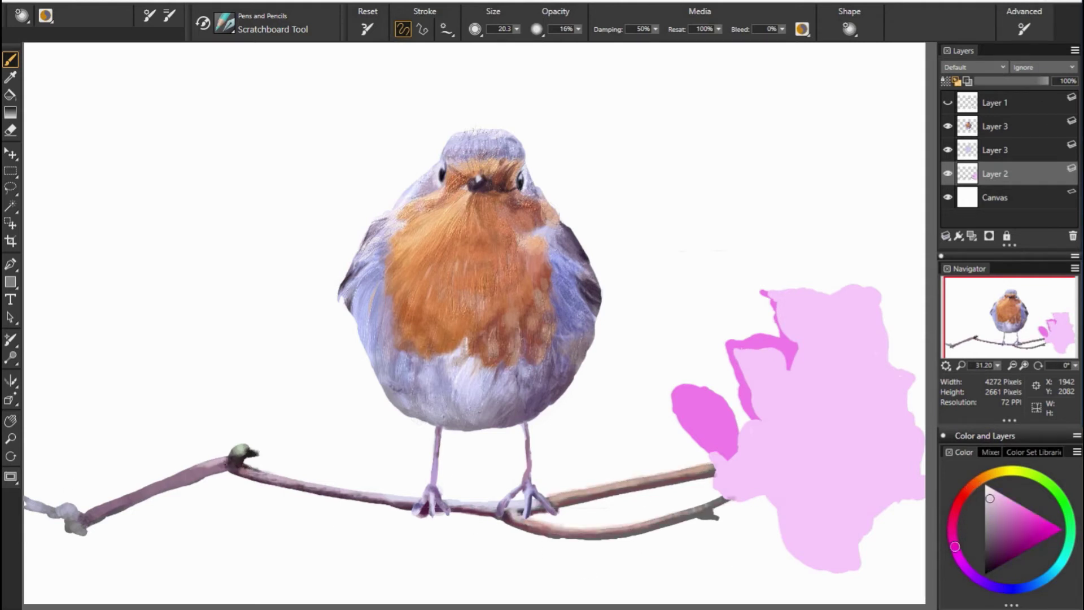
{"action": "left_click_drag", "start_coordinate": [152, 485], "coordinate": [82, 516]}
{"action": "left_click", "coordinate": [121, 511], "text": "alt"}
{"action": "left_click_drag", "start_coordinate": [169, 489], "coordinate": [96, 521]}
{"action": "left_click", "coordinate": [169, 490], "text": "alt"}
{"action": "left_click_drag", "start_coordinate": [225, 466], "coordinate": [412, 507]}
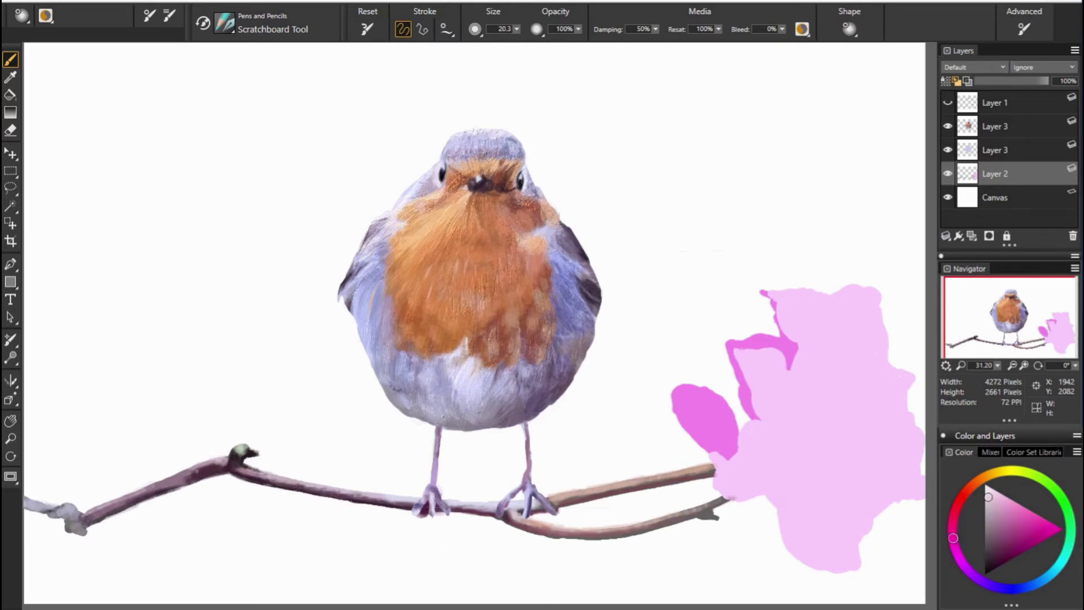
Add a pale knot with dark strokes and a faint pink touch at the left branch tip.
{"action": "left_click", "coordinate": [418, 506], "text": "ctrl"}
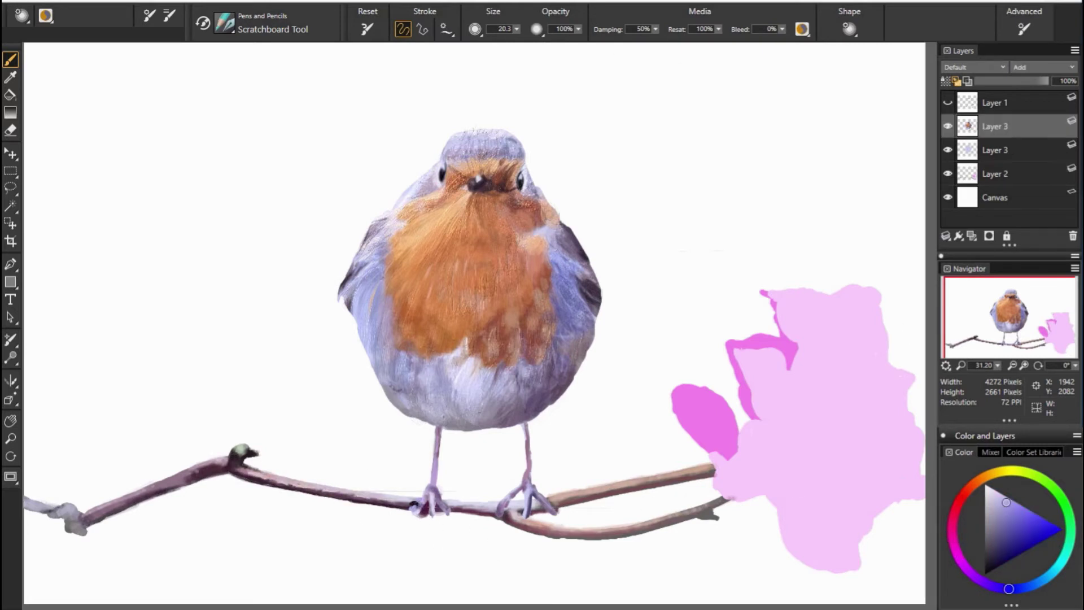
{"action": "left_click", "coordinate": [472, 496], "text": "alt"}
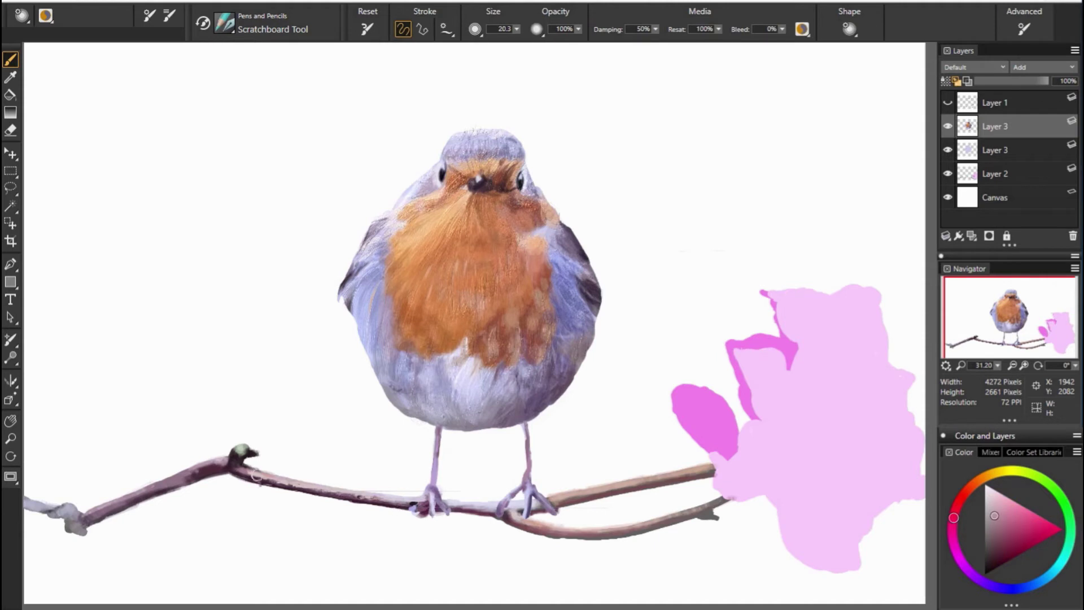
{"action": "left_click", "coordinate": [468, 500], "text": "alt"}
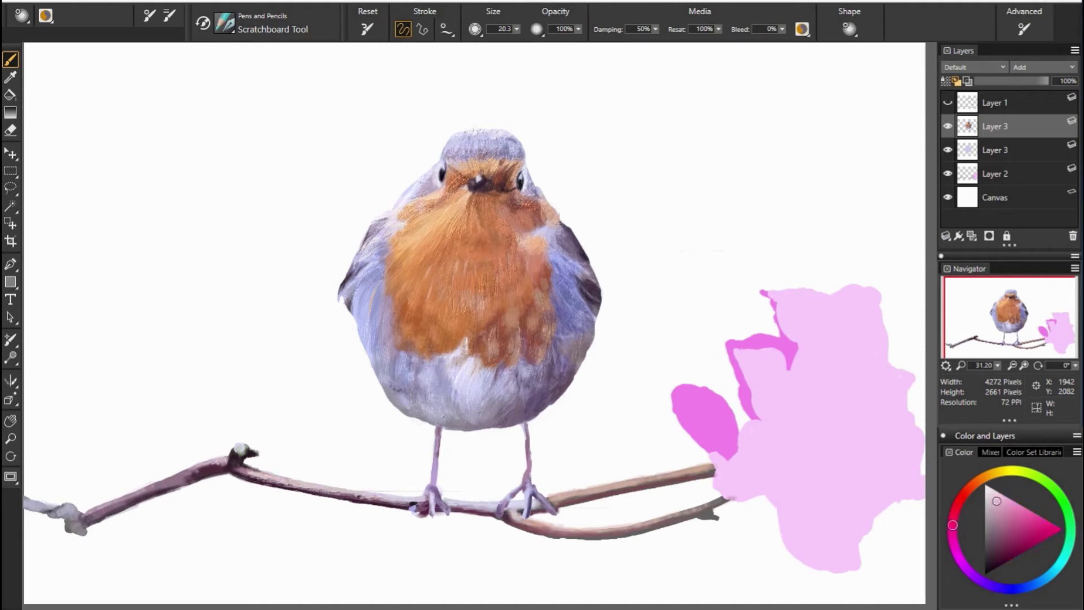
{"action": "mouse_move", "coordinate": [40, 512]}
{"action": "left_mouse_down"}
{"action": "mouse_move", "coordinate": [66, 504]}
{"action": "mouse_move", "coordinate": [25, 539]}
{"action": "left_mouse_up"}
{"action": "left_click", "coordinate": [93, 525], "text": "alt"}
{"action": "left_click", "coordinate": [59, 522], "text": "alt"}
{"action": "left_click", "coordinate": [230, 460], "text": "alt"}
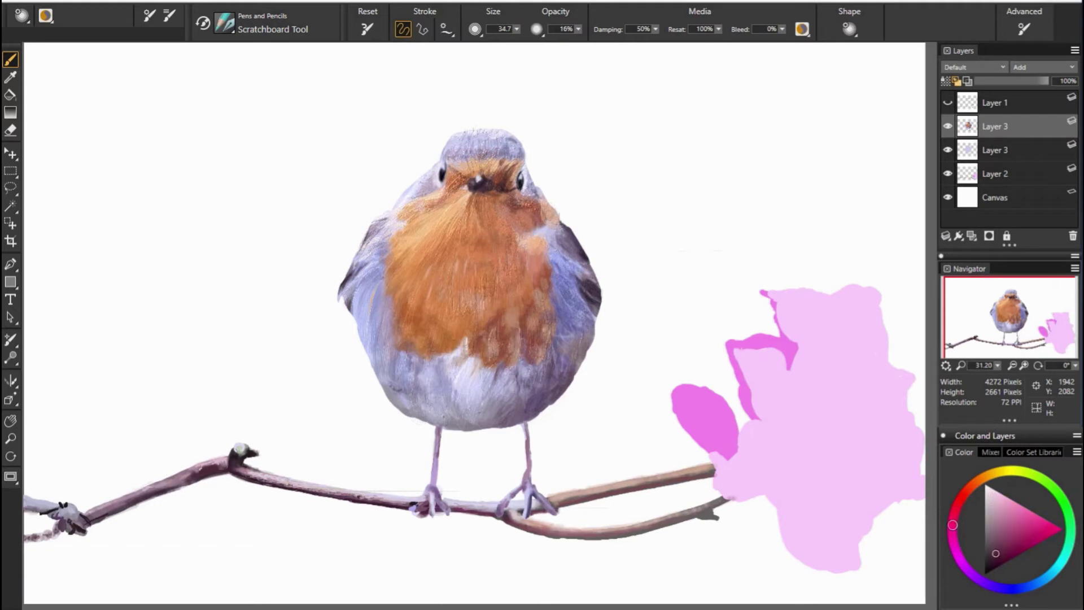
On Layer 2, paint magenta on the flower base and repaint the right branch end pinkish-brown.
{"action": "left_click", "coordinate": [948, 150]}
{"action": "left_click", "coordinate": [994, 173]}
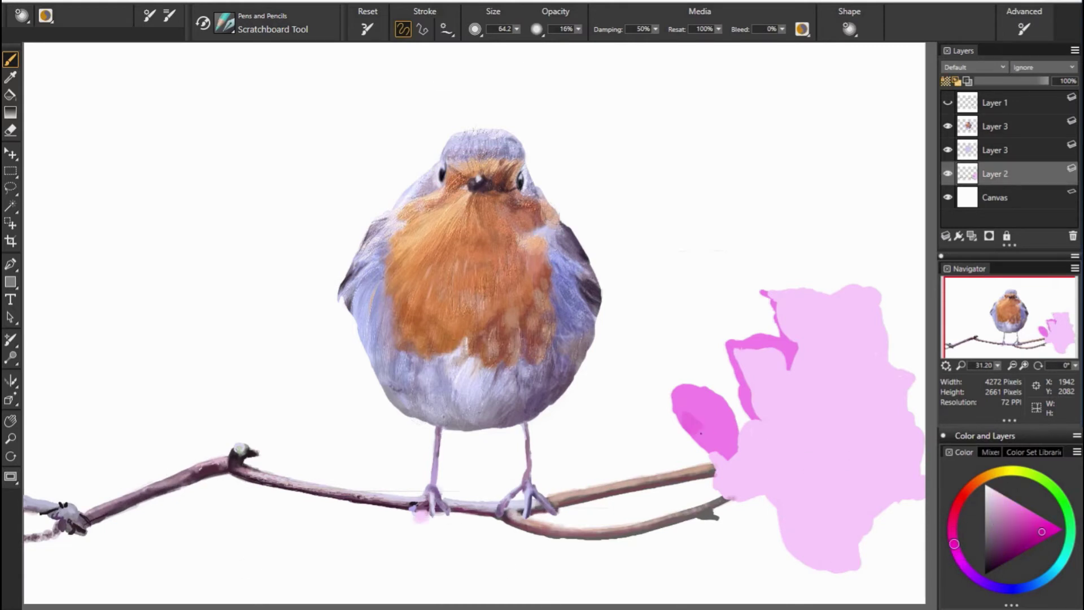
{"action": "mouse_move", "coordinate": [678, 395]}
{"action": "left_mouse_down"}
{"action": "mouse_move", "coordinate": [728, 435]}
{"action": "mouse_move", "coordinate": [751, 480]}
{"action": "mouse_move", "coordinate": [723, 508]}
{"action": "mouse_move", "coordinate": [654, 471]}
{"action": "left_mouse_up"}
{"action": "left_click", "coordinate": [734, 496], "text": "alt"}
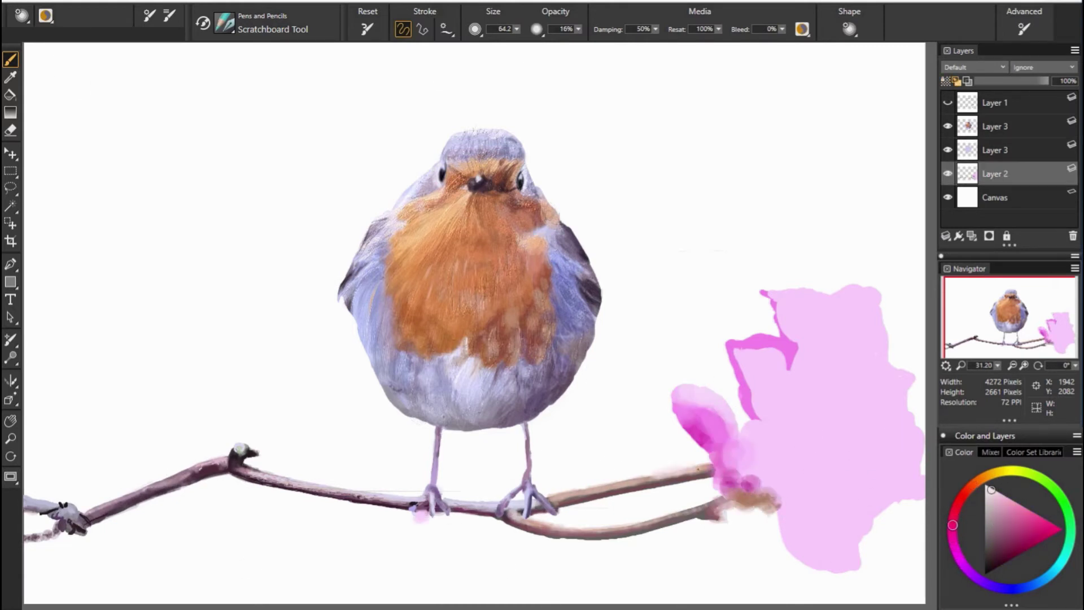
{"action": "left_click", "coordinate": [695, 429], "text": "alt"}
{"action": "mouse_move", "coordinate": [678, 420]}
{"action": "left_mouse_down"}
{"action": "mouse_move", "coordinate": [757, 497]}
{"action": "mouse_move", "coordinate": [914, 550]}
{"action": "left_mouse_up"}
{"action": "left_click", "coordinate": [703, 440], "text": "alt"}
{"action": "left_click", "coordinate": [762, 496], "text": "alt"}
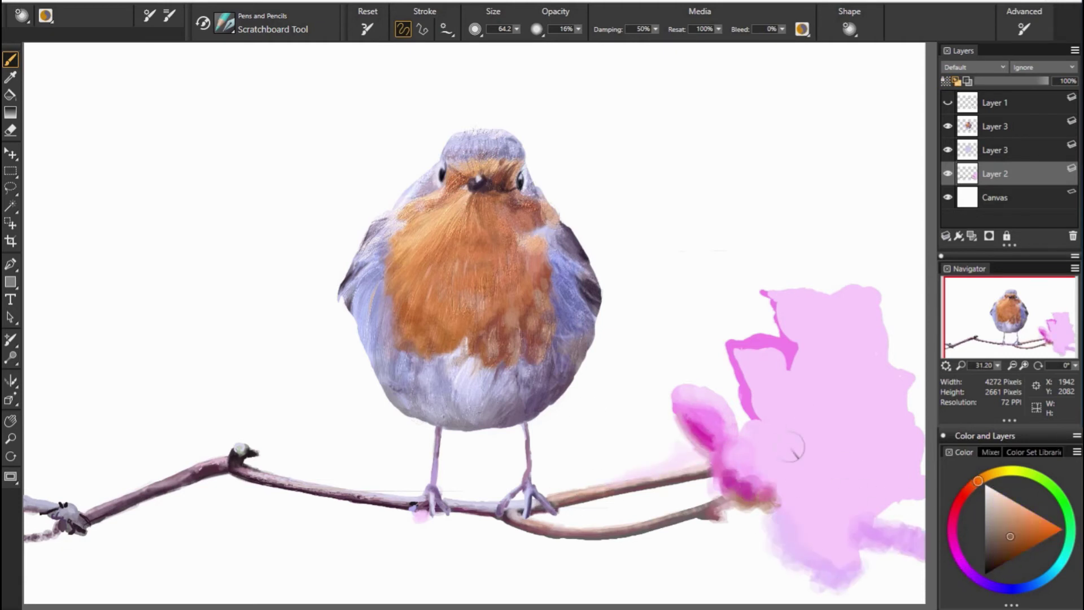
Sketch the stamens in dark red and paint the flower centre tan and orange.
{"action": "left_click_drag", "start_coordinate": [821, 406], "coordinate": [793, 440]}
{"action": "left_click", "coordinate": [793, 440], "text": "alt"}
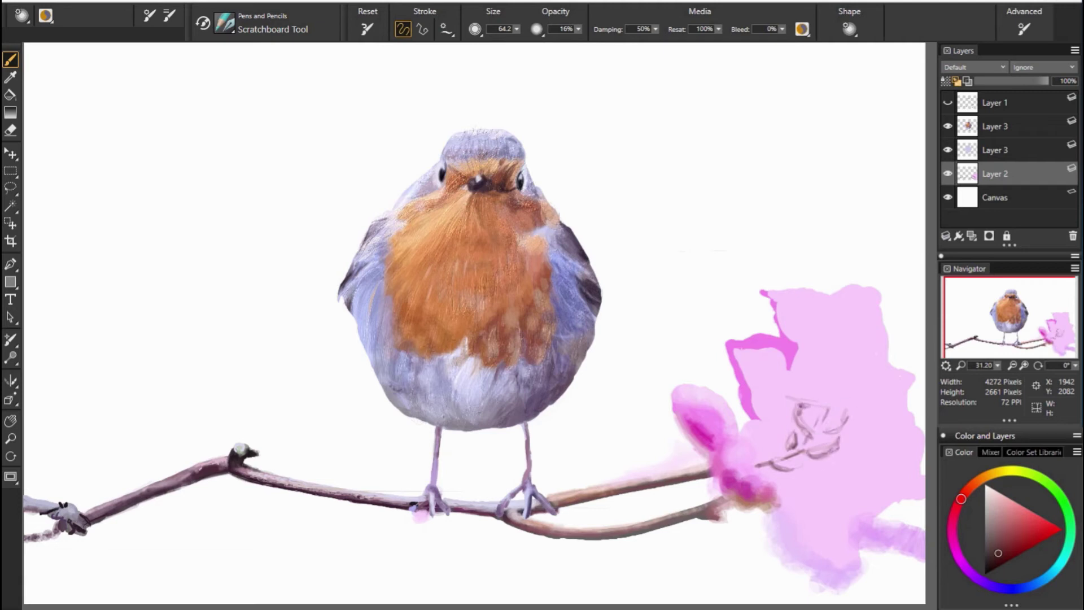
{"action": "left_click_drag", "start_coordinate": [816, 409], "coordinate": [847, 429]}
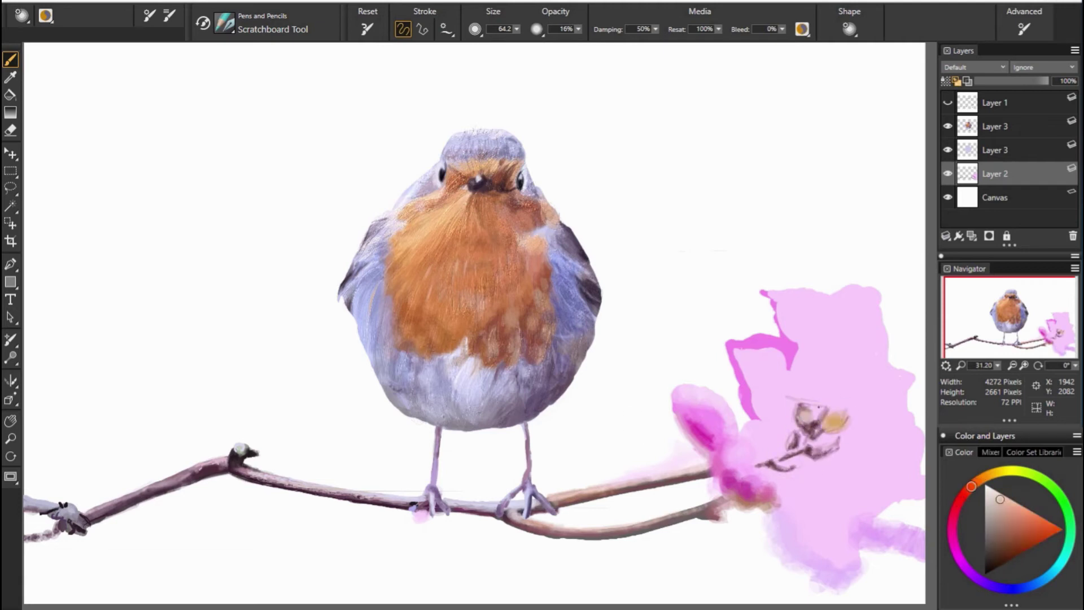
{"action": "left_click_drag", "start_coordinate": [756, 452], "coordinate": [799, 472]}
Paint and shape the upper petal in magenta, softening it into pink.
{"action": "left_click_drag", "start_coordinate": [816, 429], "coordinate": [846, 451]}
{"action": "left_click", "coordinate": [739, 373], "text": "alt"}
{"action": "mouse_move", "coordinate": [745, 378]}
{"action": "left_mouse_down"}
{"action": "mouse_move", "coordinate": [813, 401]}
{"action": "mouse_move", "coordinate": [767, 392]}
{"action": "left_mouse_up"}
{"action": "left_click", "coordinate": [790, 339], "text": "alt"}
{"action": "mouse_move", "coordinate": [773, 299]}
{"action": "left_mouse_down"}
{"action": "mouse_move", "coordinate": [733, 350]}
{"action": "mouse_move", "coordinate": [767, 356]}
{"action": "mouse_move", "coordinate": [802, 395]}
{"action": "left_mouse_up"}
{"action": "left_click", "coordinate": [785, 384], "text": "alt"}
{"action": "left_click_drag", "start_coordinate": [734, 359], "coordinate": [764, 366]}
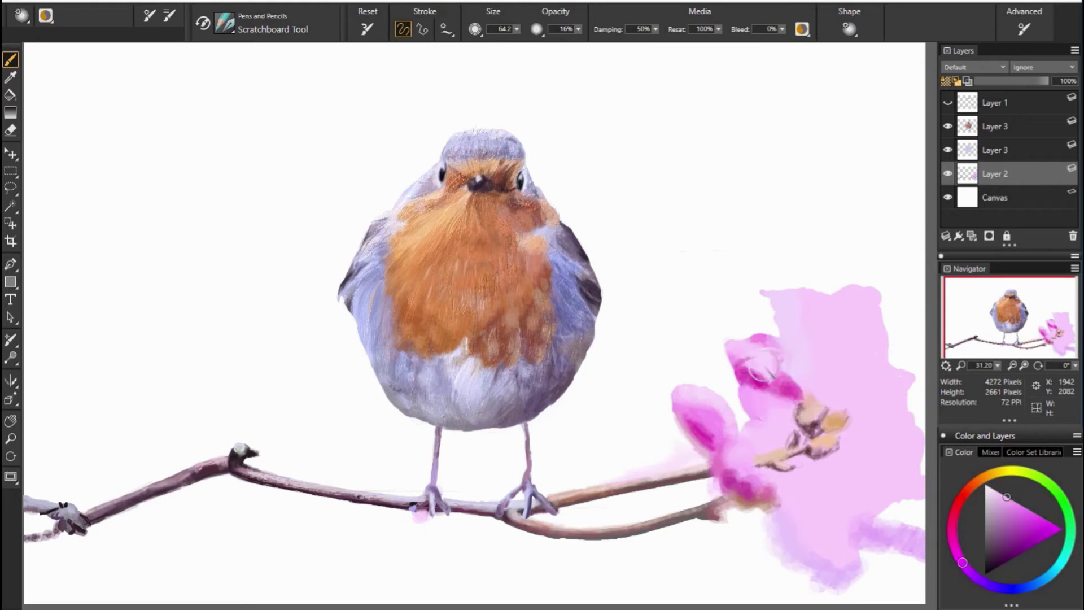
{"action": "left_click", "coordinate": [801, 382], "text": "alt"}
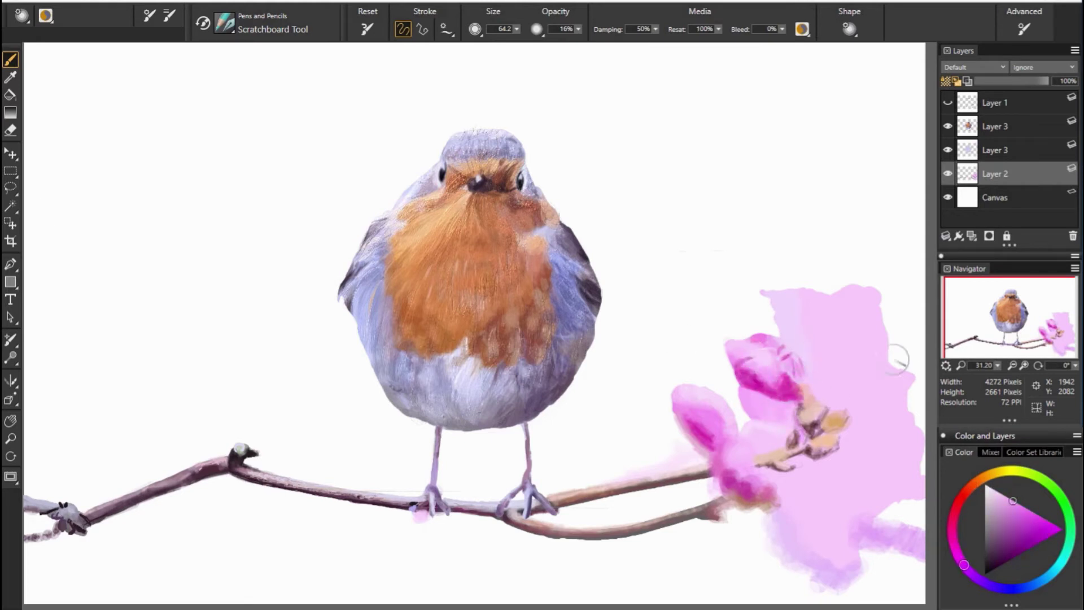
Lighten the blossom with pale lavender strokes and darken the upper petal with magenta.
{"action": "left_click", "coordinate": [850, 390], "text": "alt"}
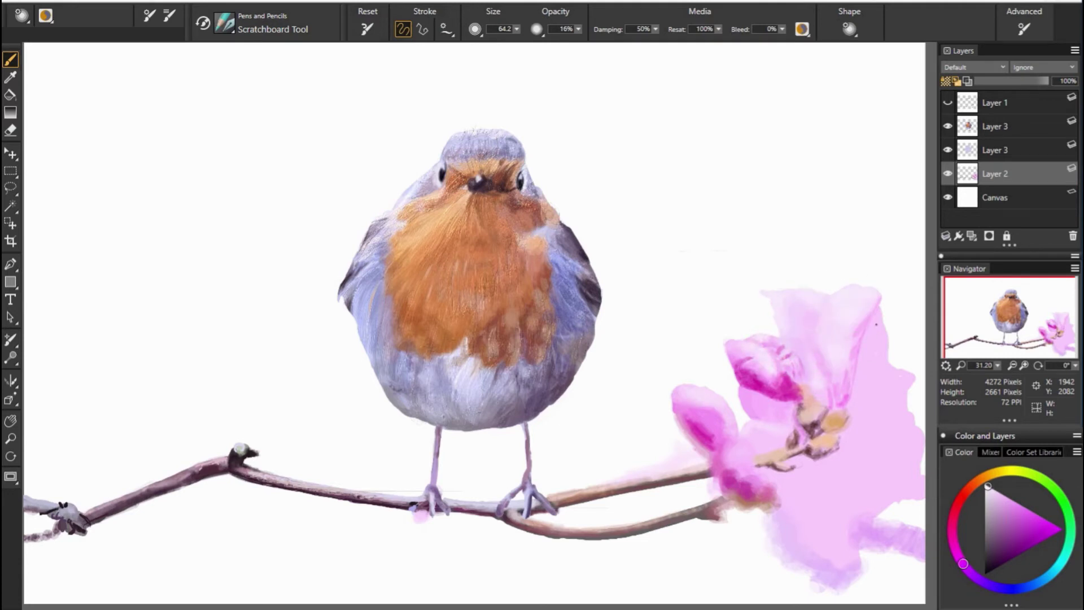
{"action": "mouse_move", "coordinate": [875, 316]}
{"action": "left_mouse_down"}
{"action": "mouse_move", "coordinate": [898, 435]}
{"action": "mouse_move", "coordinate": [824, 508]}
{"action": "left_mouse_up"}
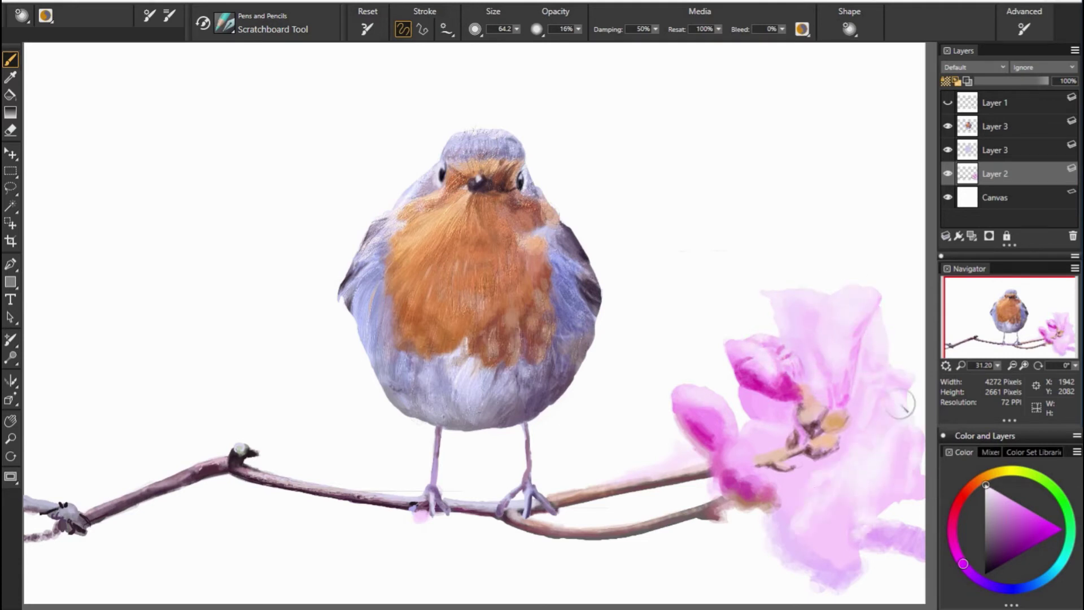
{"action": "left_click", "coordinate": [782, 462], "text": "alt"}
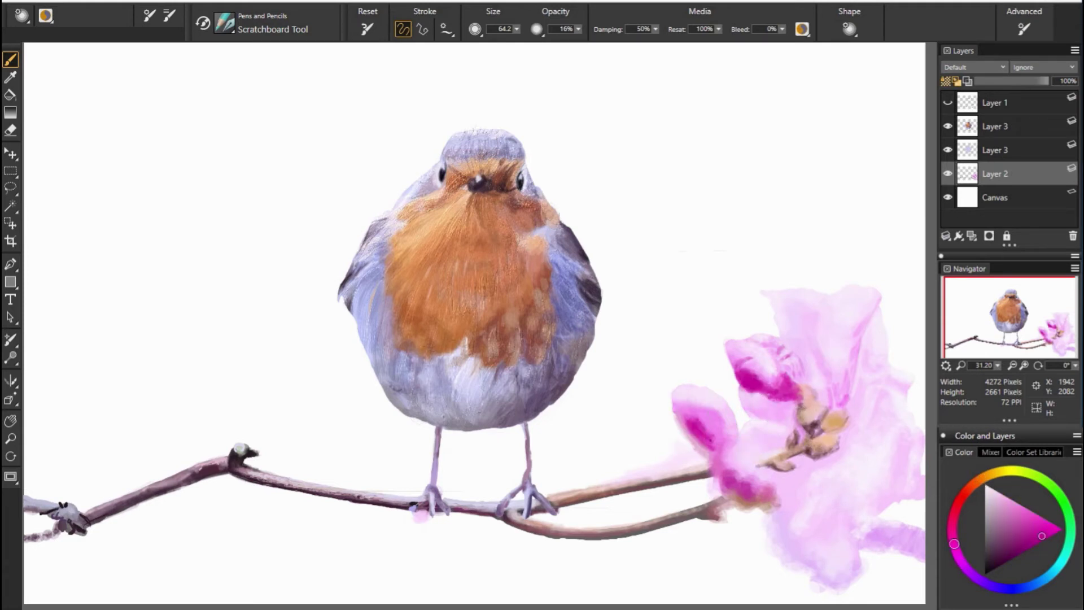
{"action": "left_click", "coordinate": [808, 424], "text": "alt"}
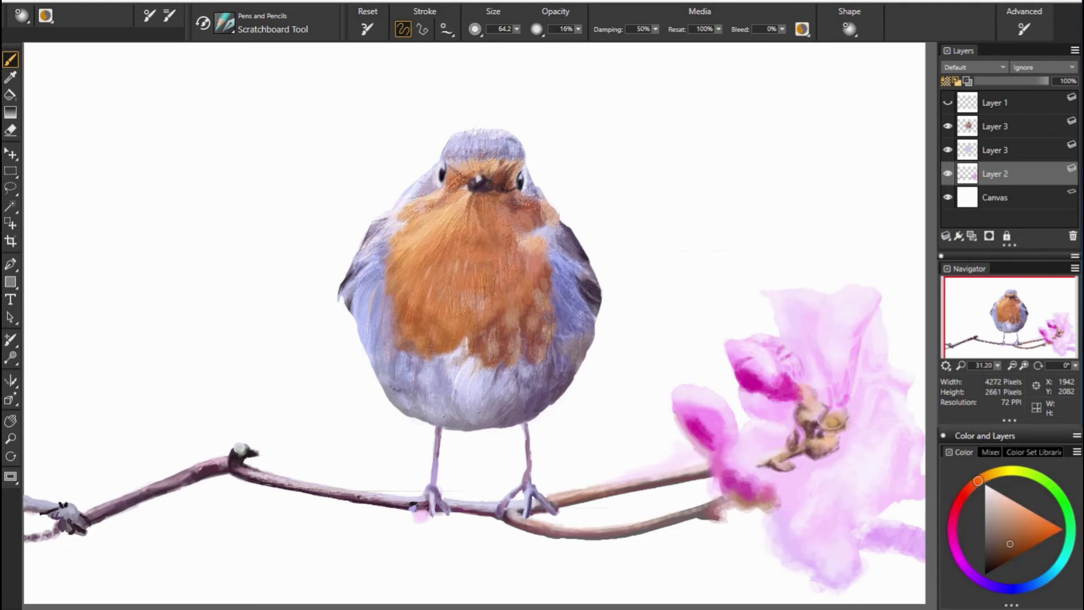
{"action": "left_click", "coordinate": [824, 415], "text": "alt"}
{"action": "left_click_drag", "start_coordinate": [822, 409], "coordinate": [867, 375]}
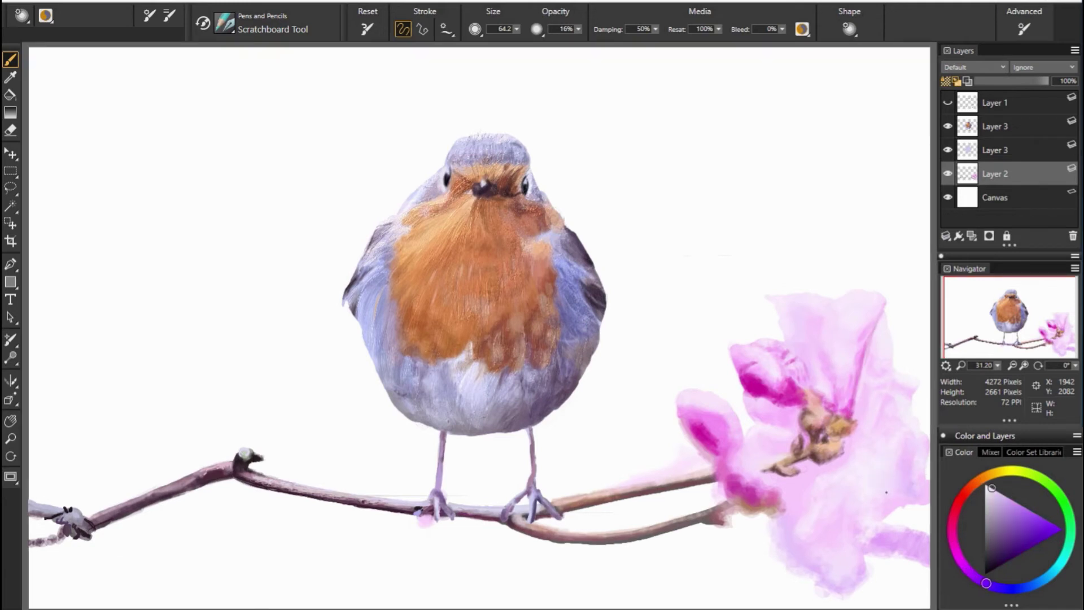
On a new layer, fill the left and upper-left background with pink, grey and beige strokes.
{"action": "key", "text": "ctrl+shift+n"}
{"action": "mouse_move", "coordinate": [40, 486]}
{"action": "left_mouse_down"}
{"action": "mouse_move", "coordinate": [74, 520]}
{"action": "mouse_move", "coordinate": [62, 593]}
{"action": "mouse_move", "coordinate": [107, 587]}
{"action": "mouse_move", "coordinate": [73, 418]}
{"action": "mouse_move", "coordinate": [92, 374]}
{"action": "mouse_move", "coordinate": [186, 462]}
{"action": "left_mouse_up"}
{"action": "left_click_drag", "start_coordinate": [85, 508], "coordinate": [169, 469]}
{"action": "left_click_drag", "start_coordinate": [62, 418], "coordinate": [107, 361]}
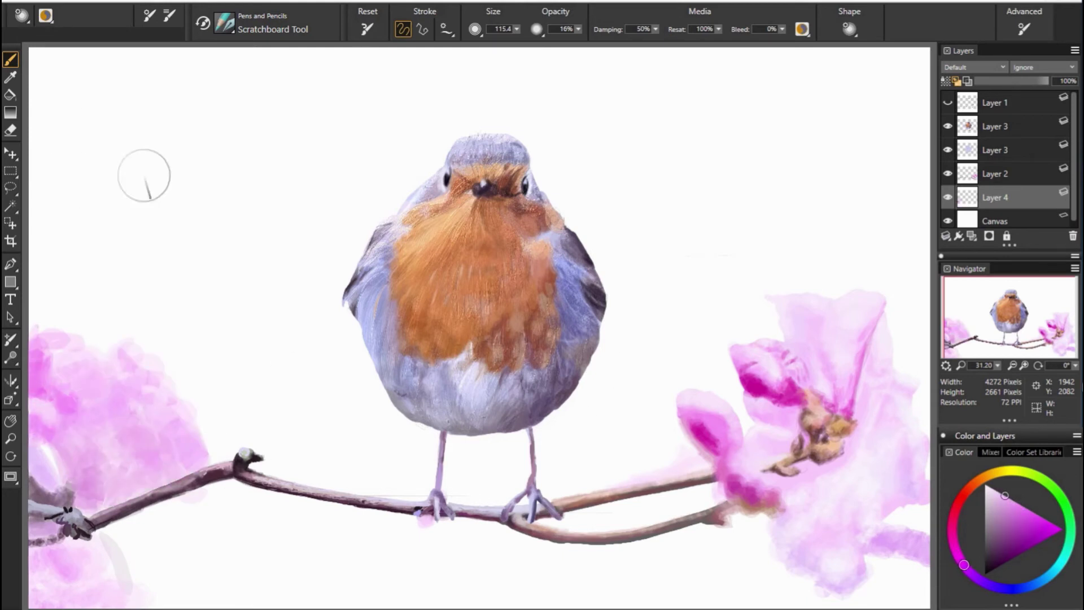
{"action": "left_click_drag", "start_coordinate": [226, 247], "coordinate": [147, 263]}
{"action": "left_click_drag", "start_coordinate": [192, 214], "coordinate": [282, 167]}
{"action": "left_click_drag", "start_coordinate": [317, 135], "coordinate": [355, 249]}
{"action": "left_click_drag", "start_coordinate": [446, 130], "coordinate": [530, 51]}
{"action": "left_click_drag", "start_coordinate": [395, 56], "coordinate": [485, 79]}
{"action": "left_click_drag", "start_coordinate": [311, 107], "coordinate": [417, 57]}
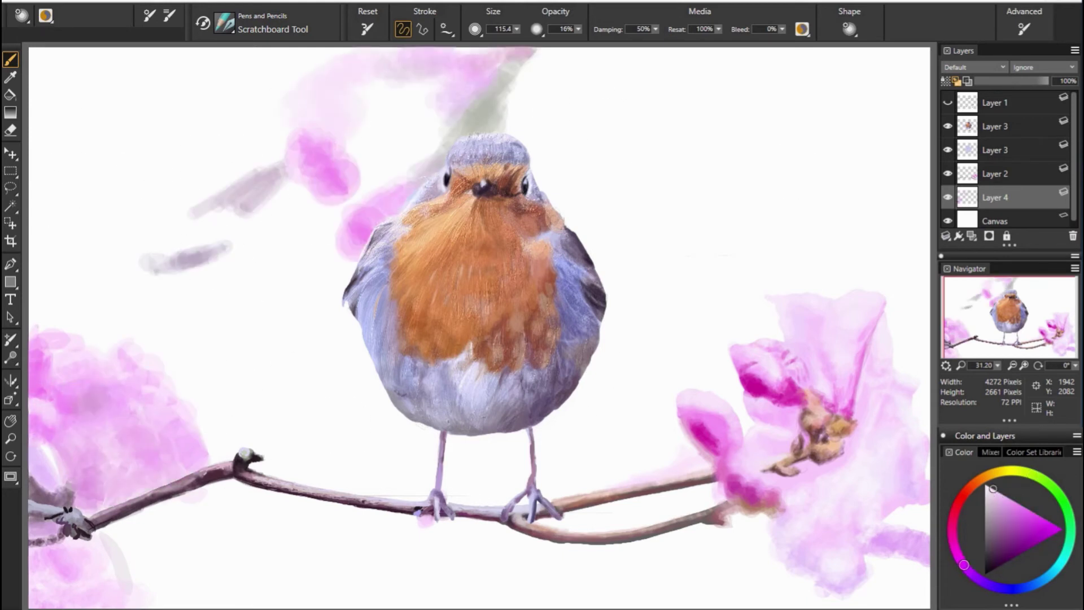
{"action": "mouse_move", "coordinate": [350, 57]}
{"action": "left_mouse_down"}
{"action": "mouse_move", "coordinate": [282, 164]}
{"action": "mouse_move", "coordinate": [125, 56]}
{"action": "left_mouse_up"}
{"action": "mouse_move", "coordinate": [46, 113]}
{"action": "left_mouse_down"}
{"action": "mouse_move", "coordinate": [141, 61]}
{"action": "mouse_move", "coordinate": [56, 169]}
{"action": "mouse_move", "coordinate": [187, 198]}
{"action": "mouse_move", "coordinate": [314, 278]}
{"action": "mouse_move", "coordinate": [266, 361]}
{"action": "left_mouse_up"}
Add soft grey strokes beside the robin and pink-beige colour below the branch and feet.
{"action": "mouse_move", "coordinate": [350, 339]}
{"action": "left_mouse_down"}
{"action": "mouse_move", "coordinate": [300, 214]}
{"action": "mouse_move", "coordinate": [372, 192]}
{"action": "left_mouse_up"}
{"action": "left_click_drag", "start_coordinate": [316, 237], "coordinate": [441, 118]}
{"action": "left_click_drag", "start_coordinate": [350, 136], "coordinate": [446, 80]}
{"action": "mouse_move", "coordinate": [395, 395]}
{"action": "left_mouse_down"}
{"action": "mouse_move", "coordinate": [278, 450]}
{"action": "mouse_move", "coordinate": [372, 344]}
{"action": "left_mouse_up"}
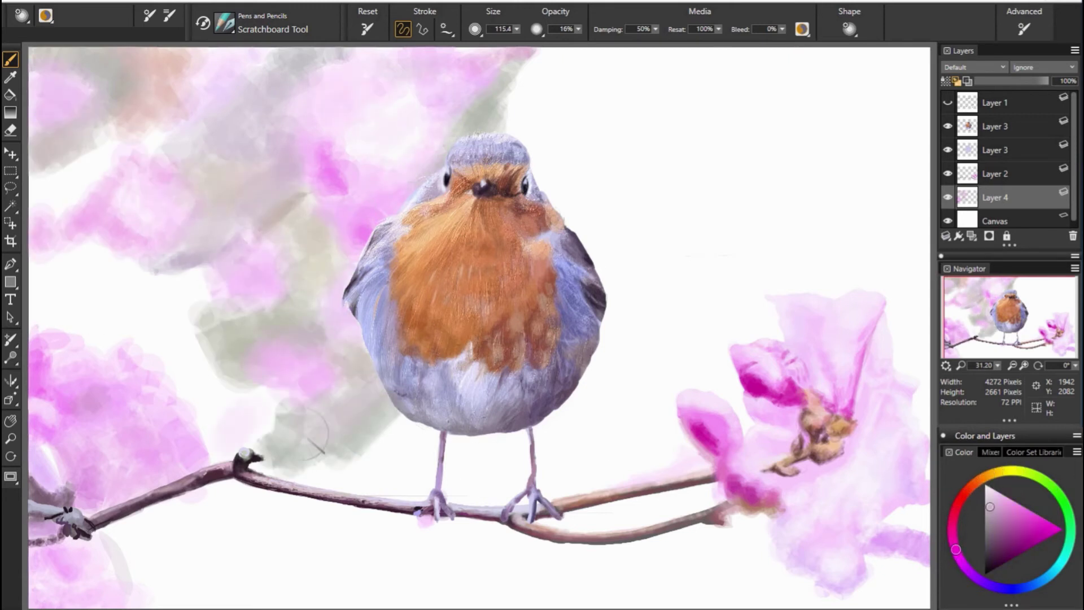
{"action": "left_click_drag", "start_coordinate": [265, 446], "coordinate": [170, 282]}
{"action": "mouse_move", "coordinate": [271, 237]}
{"action": "left_mouse_down"}
{"action": "mouse_move", "coordinate": [121, 315]}
{"action": "mouse_move", "coordinate": [220, 248]}
{"action": "left_mouse_up"}
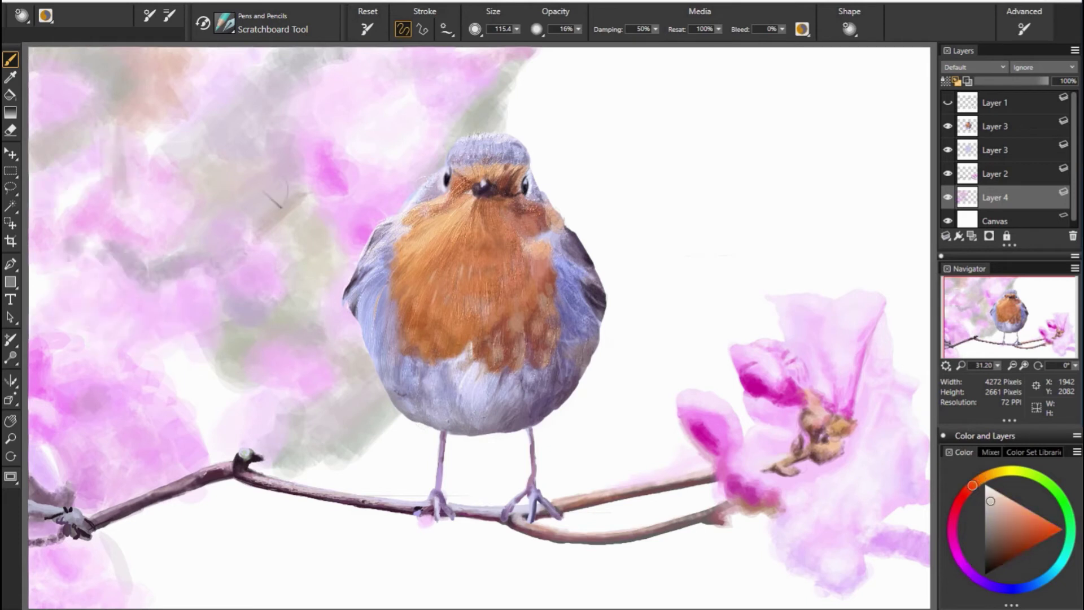
{"action": "mouse_move", "coordinate": [515, 430]}
{"action": "left_mouse_down"}
{"action": "mouse_move", "coordinate": [225, 416]}
{"action": "mouse_move", "coordinate": [130, 565]}
{"action": "mouse_move", "coordinate": [310, 527]}
{"action": "left_mouse_up"}
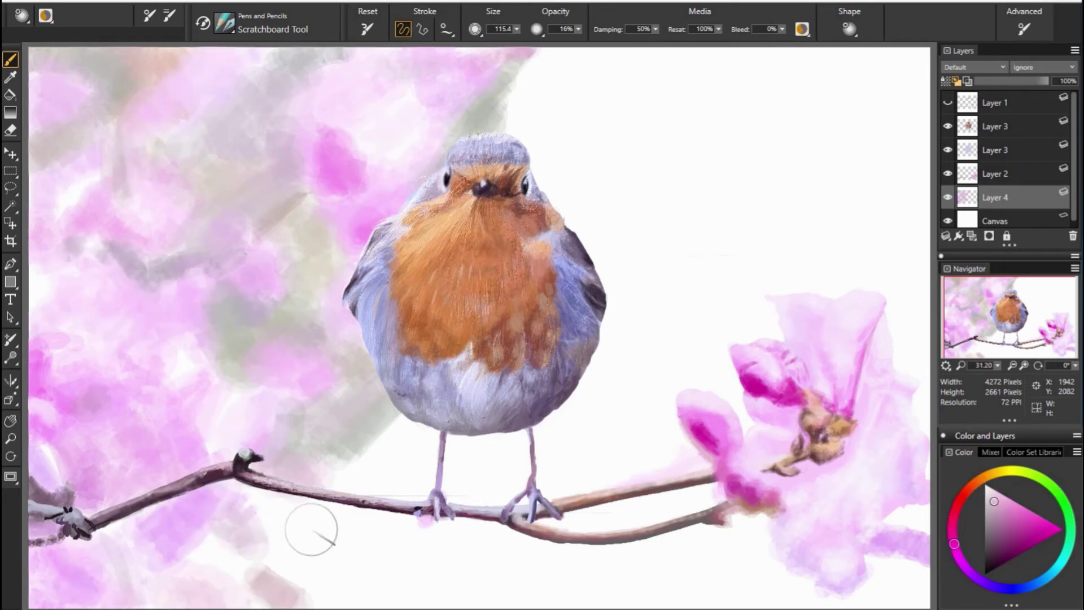
{"action": "mouse_move", "coordinate": [271, 598]}
{"action": "left_mouse_down"}
{"action": "mouse_move", "coordinate": [429, 542]}
{"action": "mouse_move", "coordinate": [462, 604]}
{"action": "left_mouse_up"}
{"action": "mouse_move", "coordinate": [254, 531]}
{"action": "left_mouse_down"}
{"action": "mouse_move", "coordinate": [431, 487]}
{"action": "mouse_move", "coordinate": [519, 564]}
{"action": "left_mouse_up"}
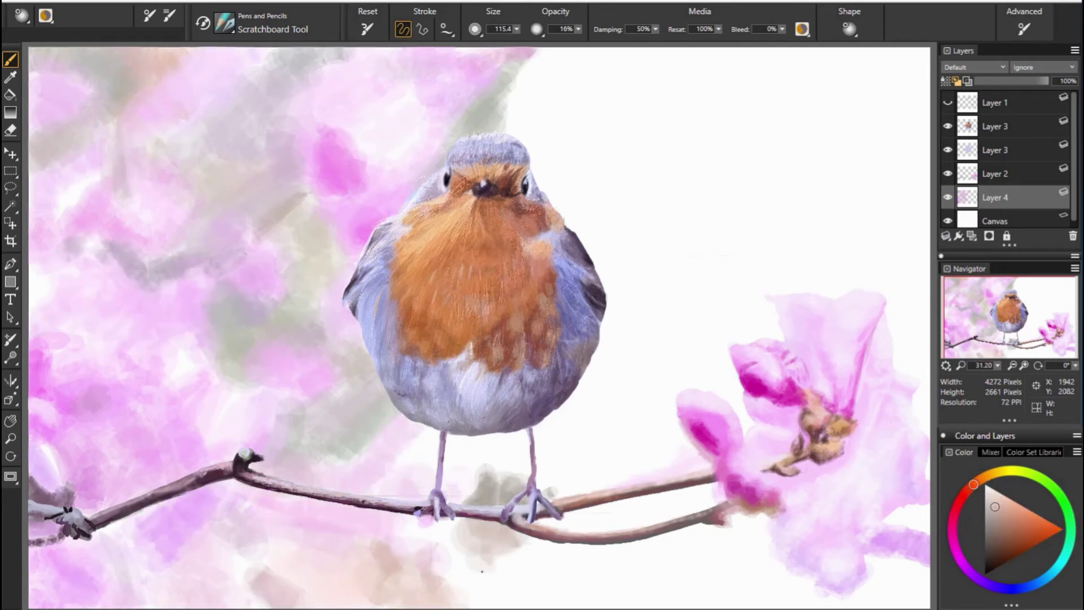
{"action": "mouse_move", "coordinate": [417, 542]}
{"action": "left_mouse_down"}
{"action": "mouse_move", "coordinate": [553, 598]}
{"action": "mouse_move", "coordinate": [632, 581]}
{"action": "left_mouse_up"}
{"action": "mouse_move", "coordinate": [406, 441]}
{"action": "left_mouse_down"}
{"action": "mouse_move", "coordinate": [669, 469]}
{"action": "mouse_move", "coordinate": [553, 565]}
{"action": "left_mouse_up"}
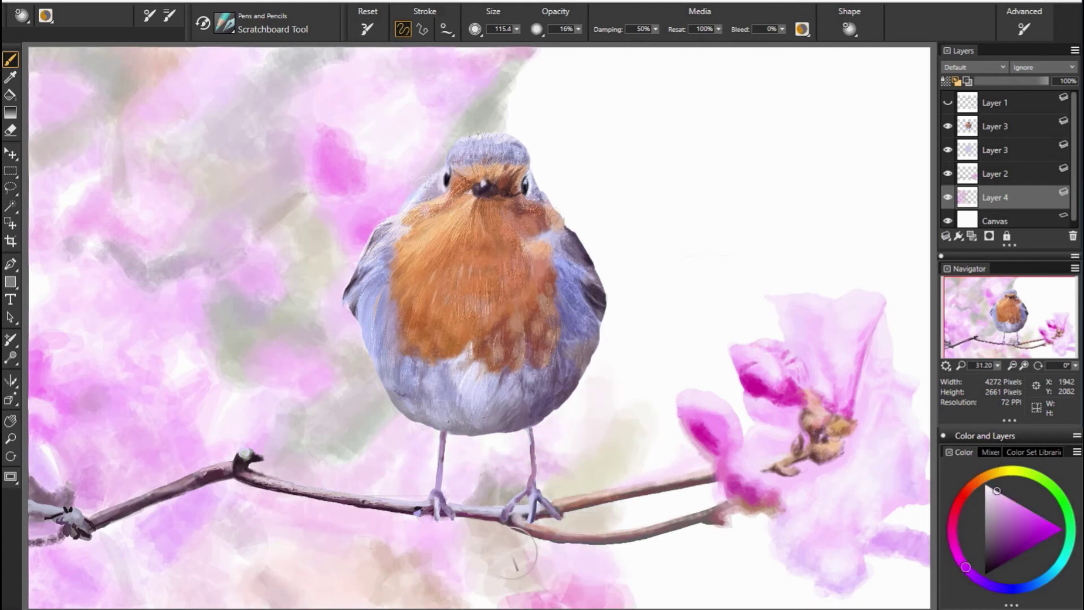
Paint the right side pink and beige, covering the upper right with pale grey-green.
{"action": "mouse_move", "coordinate": [621, 508]}
{"action": "left_mouse_down"}
{"action": "mouse_move", "coordinate": [769, 552]}
{"action": "mouse_move", "coordinate": [926, 565]}
{"action": "left_mouse_up"}
{"action": "left_click_drag", "start_coordinate": [818, 598], "coordinate": [926, 559]}
{"action": "left_click_drag", "start_coordinate": [921, 429], "coordinate": [863, 85]}
{"action": "left_click_drag", "start_coordinate": [848, 221], "coordinate": [881, 124]}
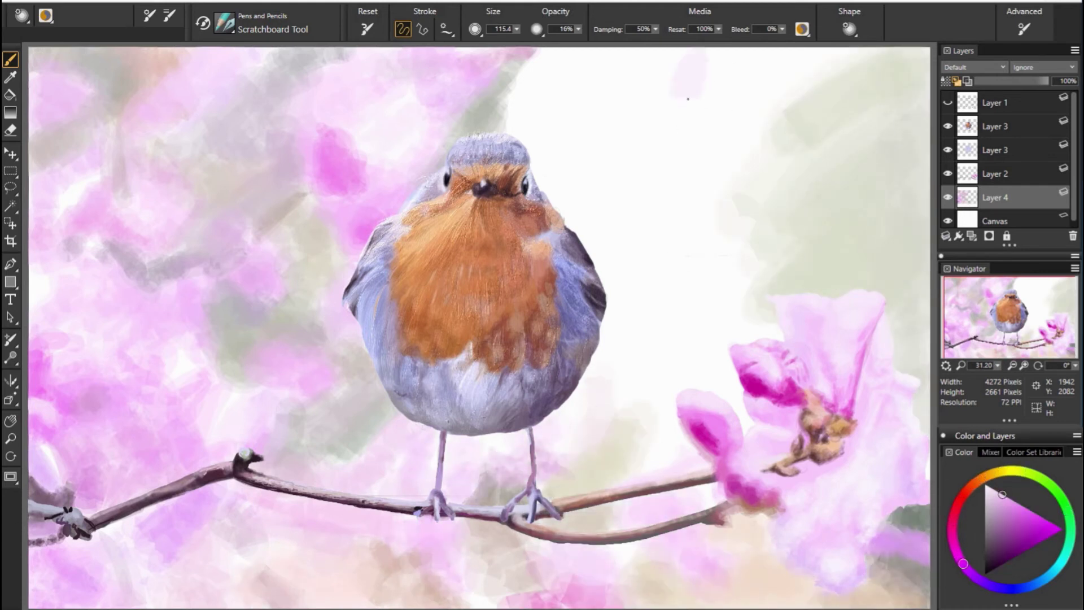
{"action": "left_click_drag", "start_coordinate": [824, 56], "coordinate": [689, 84]}
{"action": "left_click_drag", "start_coordinate": [734, 124], "coordinate": [610, 361]}
{"action": "mouse_move", "coordinate": [649, 254]}
{"action": "left_mouse_down"}
{"action": "mouse_move", "coordinate": [624, 73]}
{"action": "mouse_move", "coordinate": [706, 181]}
{"action": "left_mouse_up"}
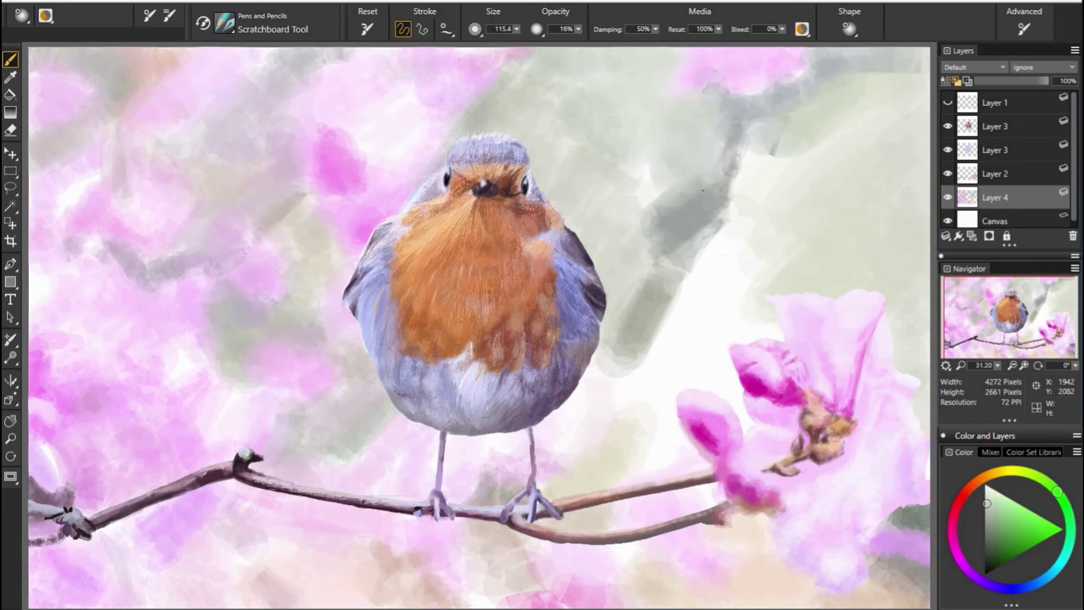
{"action": "left_click_drag", "start_coordinate": [637, 68], "coordinate": [571, 237]}
{"action": "left_click_drag", "start_coordinate": [666, 164], "coordinate": [610, 316]}
{"action": "mouse_move", "coordinate": [564, 367]}
{"action": "left_mouse_down"}
{"action": "mouse_move", "coordinate": [621, 435]}
{"action": "mouse_move", "coordinate": [732, 367]}
{"action": "mouse_move", "coordinate": [677, 270]}
{"action": "left_mouse_up"}
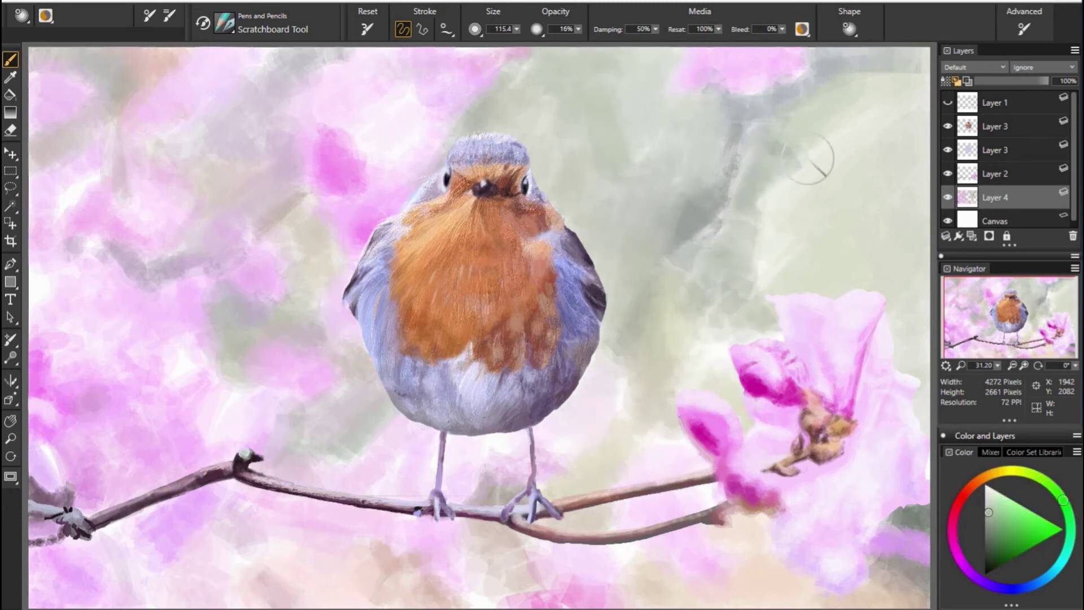
{"action": "left_click_drag", "start_coordinate": [711, 141], "coordinate": [823, 158]}
On a new layer, airbrush pale yellow-green to soften the background left of the flower.
{"action": "key", "text": "ctrl+shift+n"}
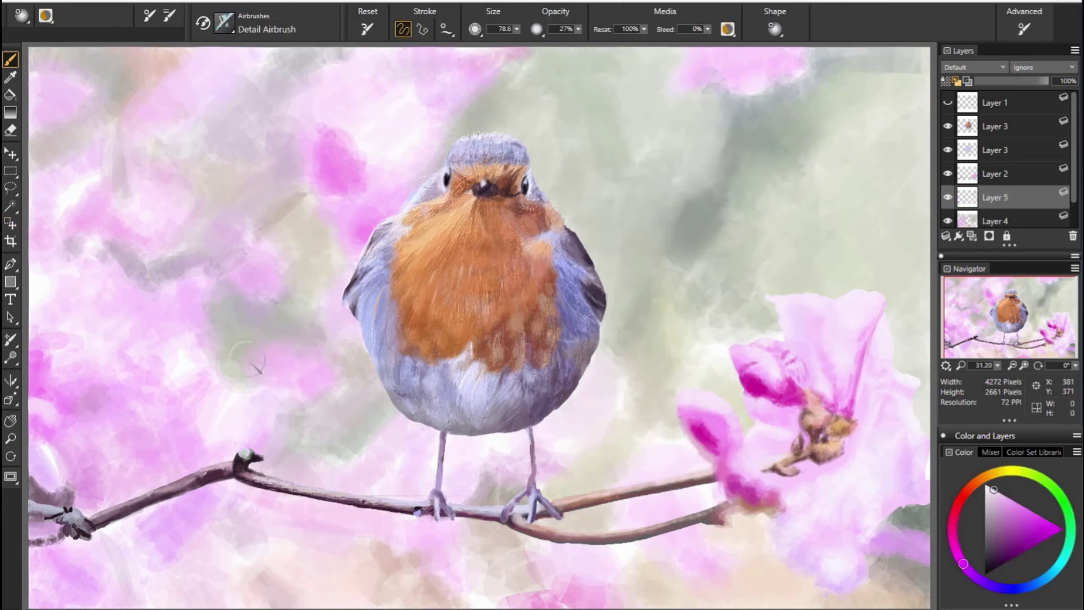
{"action": "key", "text": "bracketleft"}
{"action": "left_click", "coordinate": [532, 101], "text": "alt"}
{"action": "left_click", "coordinate": [784, 390], "text": "alt"}
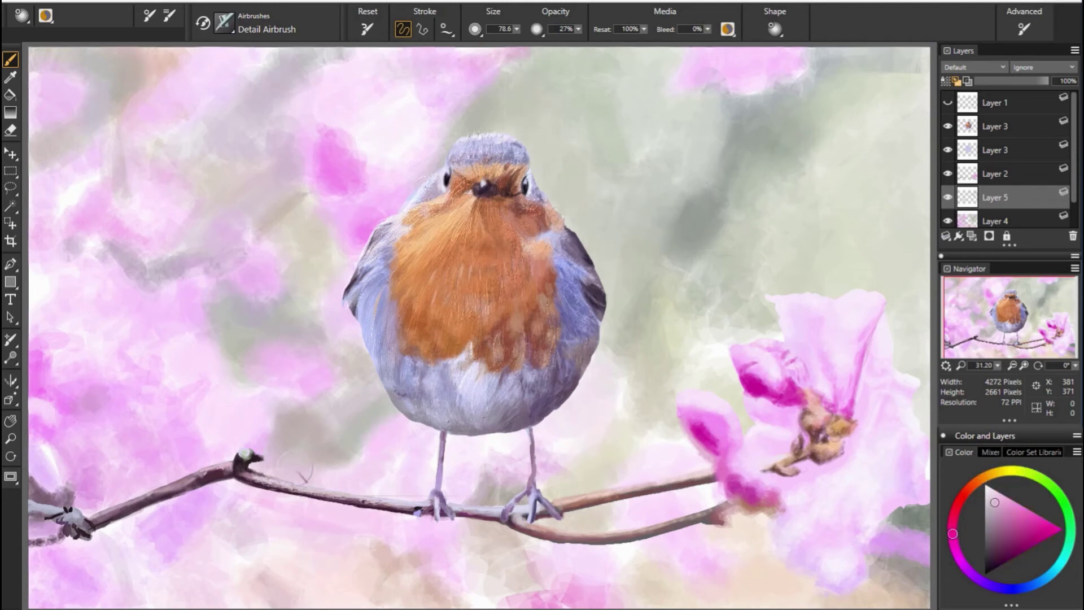
{"action": "key", "text": "bracketleft"}
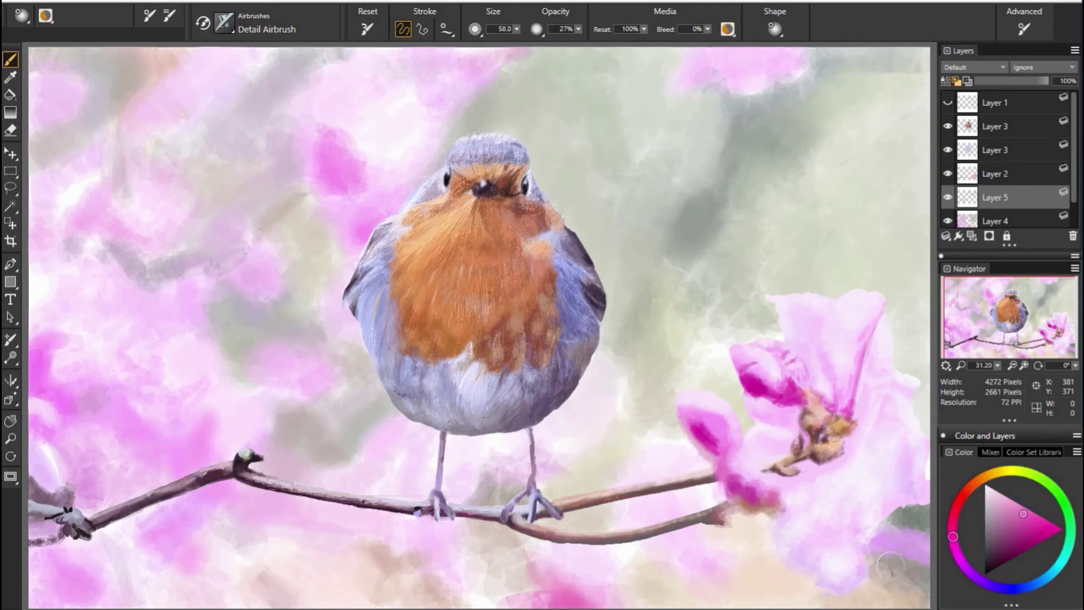
{"action": "left_click", "coordinate": [668, 552], "text": "alt"}
{"action": "key", "text": "bracketright"}
{"action": "left_click_drag", "start_coordinate": [734, 350], "coordinate": [678, 390]}
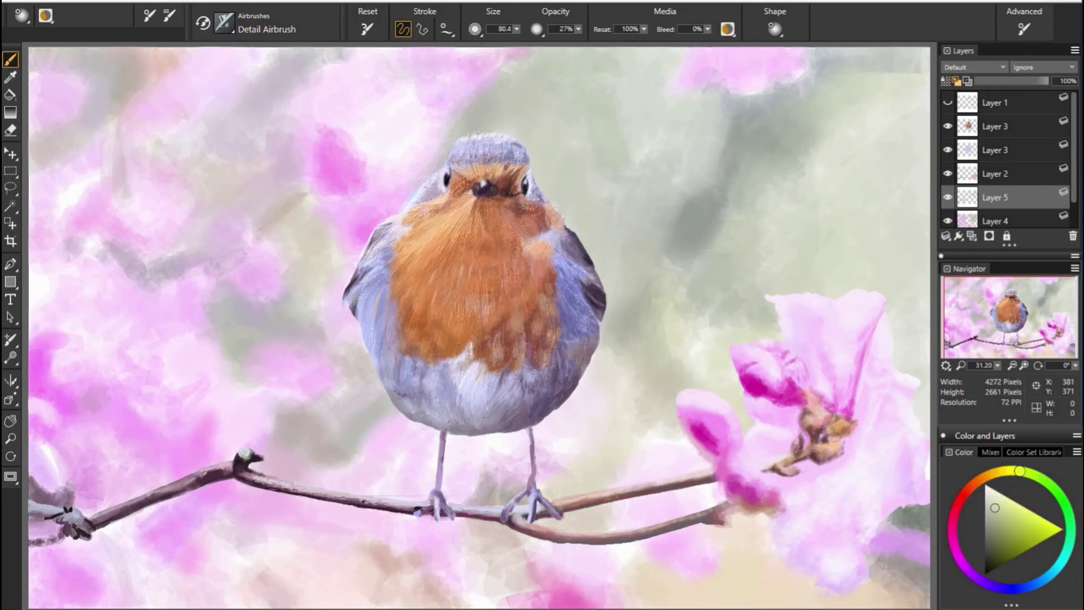
{"action": "left_click_drag", "start_coordinate": [688, 271], "coordinate": [723, 338]}
Airbrush a lighter pink over the grey streak at the upper left.
{"action": "left_click", "coordinate": [825, 275], "text": "alt"}
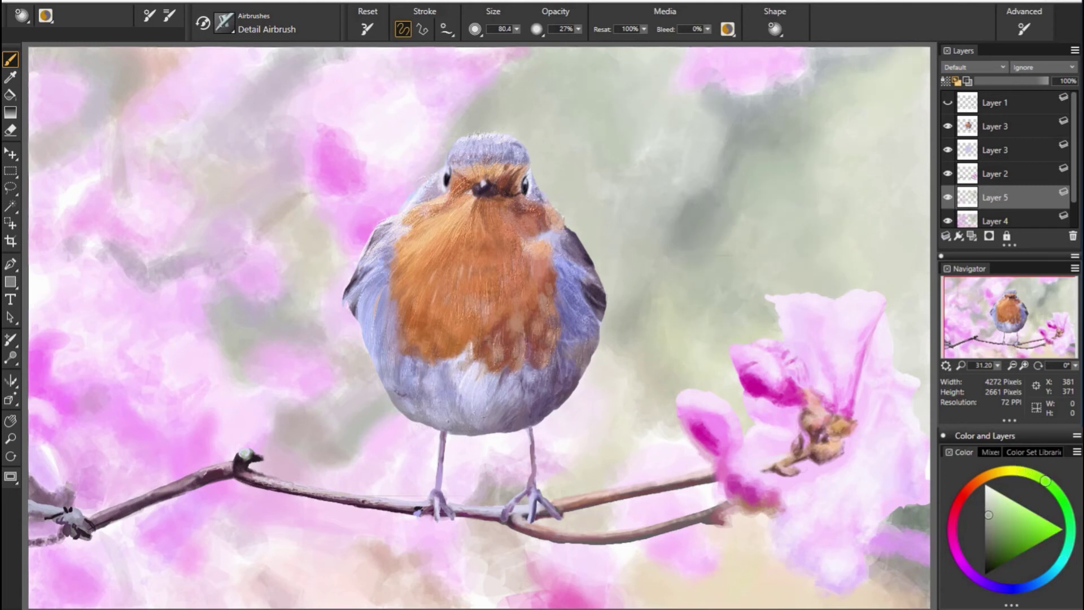
{"action": "left_click", "coordinate": [304, 192], "text": "alt"}
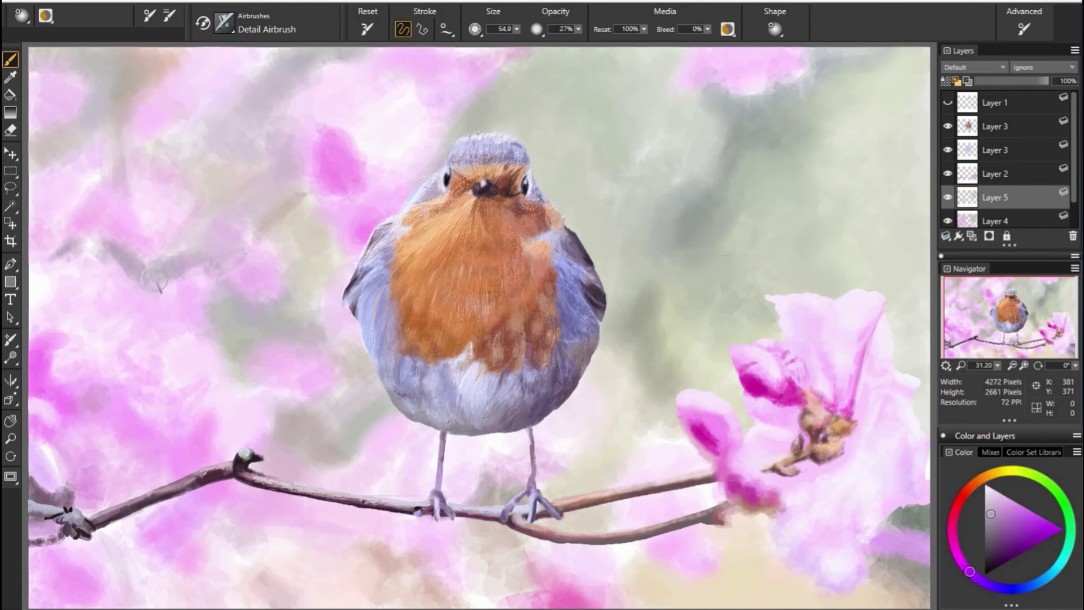
{"action": "left_click", "coordinate": [160, 285], "text": "alt"}
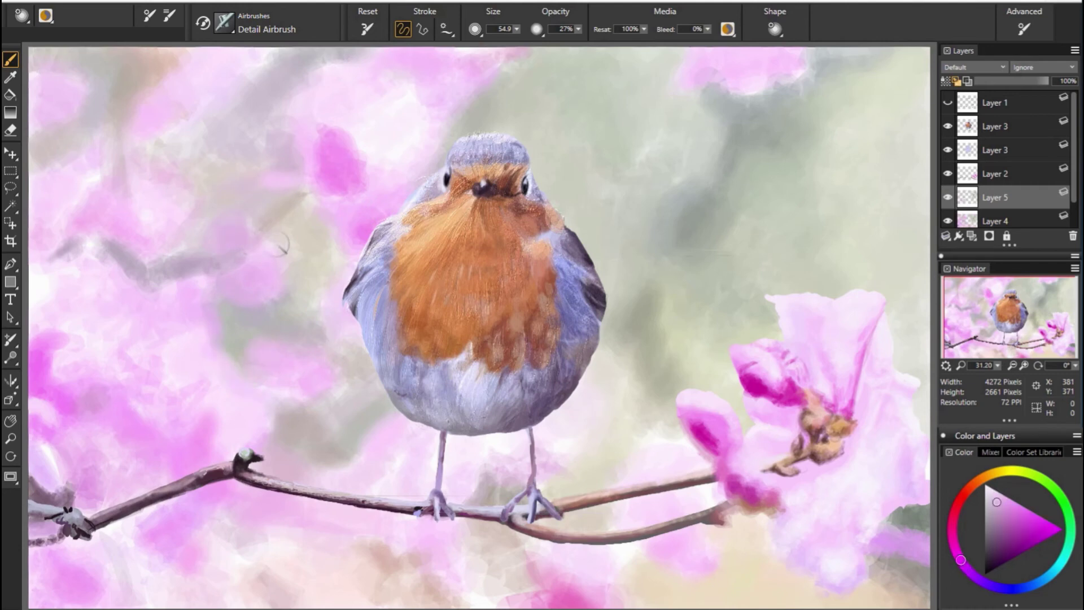
{"action": "left_click_drag", "start_coordinate": [96, 241], "coordinate": [39, 265]}
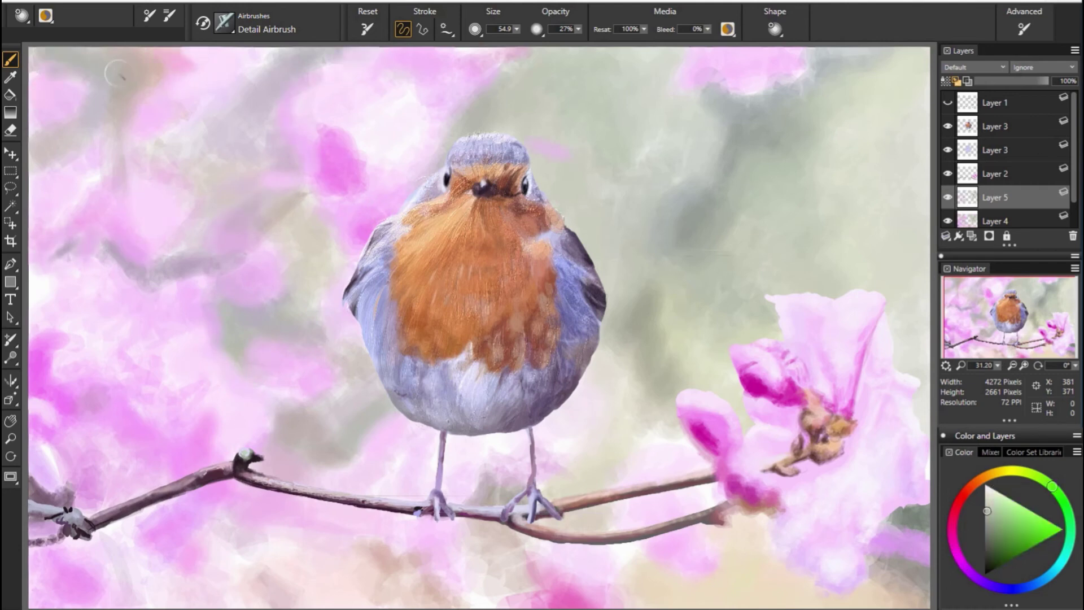
{"action": "left_click", "coordinate": [725, 551], "text": "alt"}
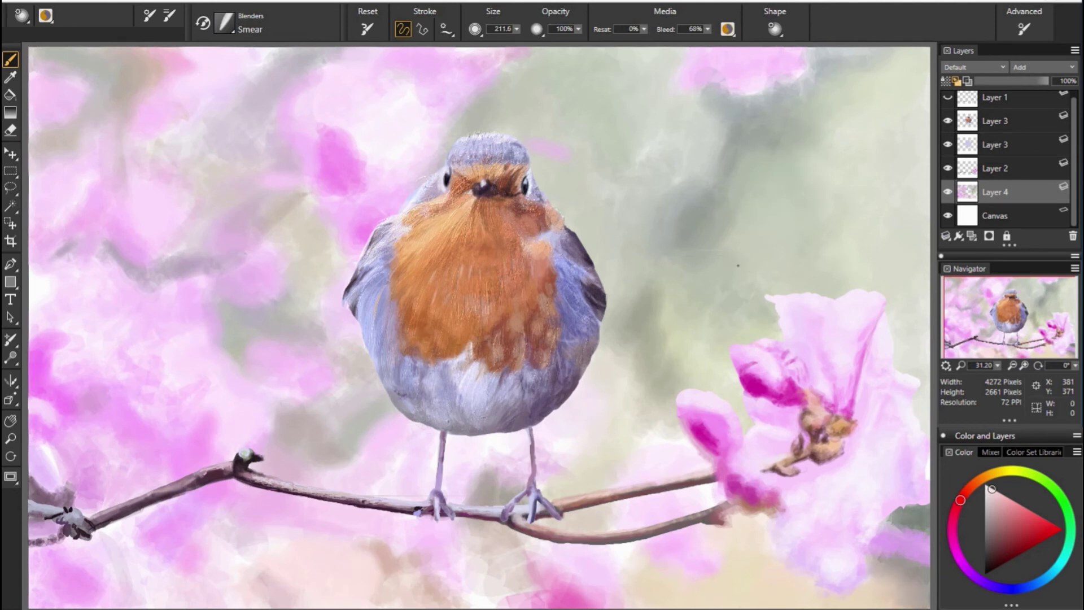
Smear the grey-green streaks right of the robin and the upper-left grey streak smooth.
{"action": "left_click_drag", "start_coordinate": [738, 265], "coordinate": [638, 418]}
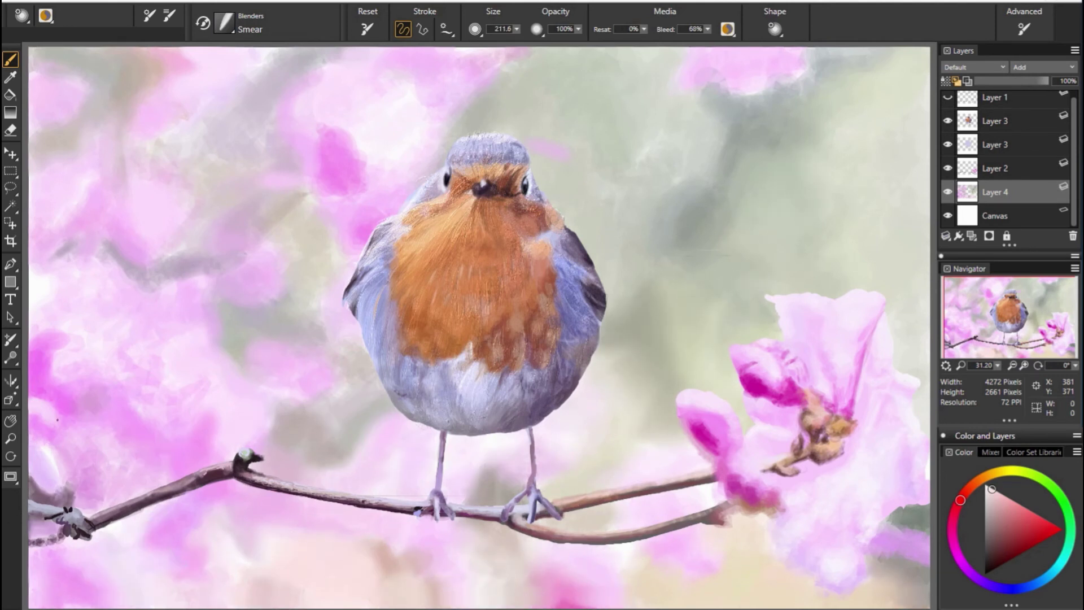
{"action": "left_click_drag", "start_coordinate": [82, 277], "coordinate": [179, 268]}
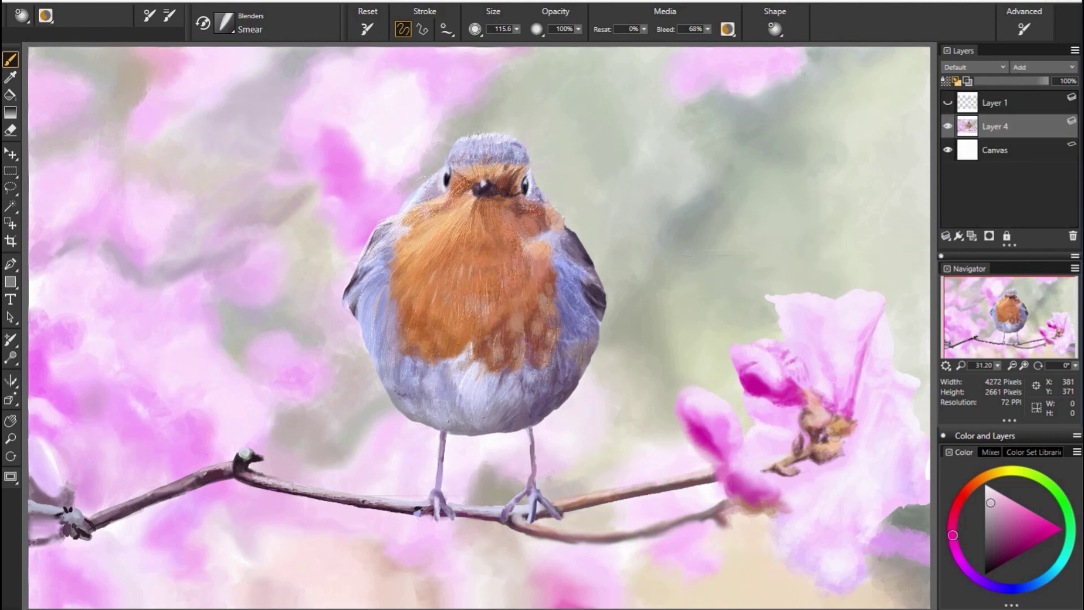
Resize the brush, add faint light strokes at the left, and sample blue-violet and petal magenta.
{"action": "key", "text": "bracketright"}
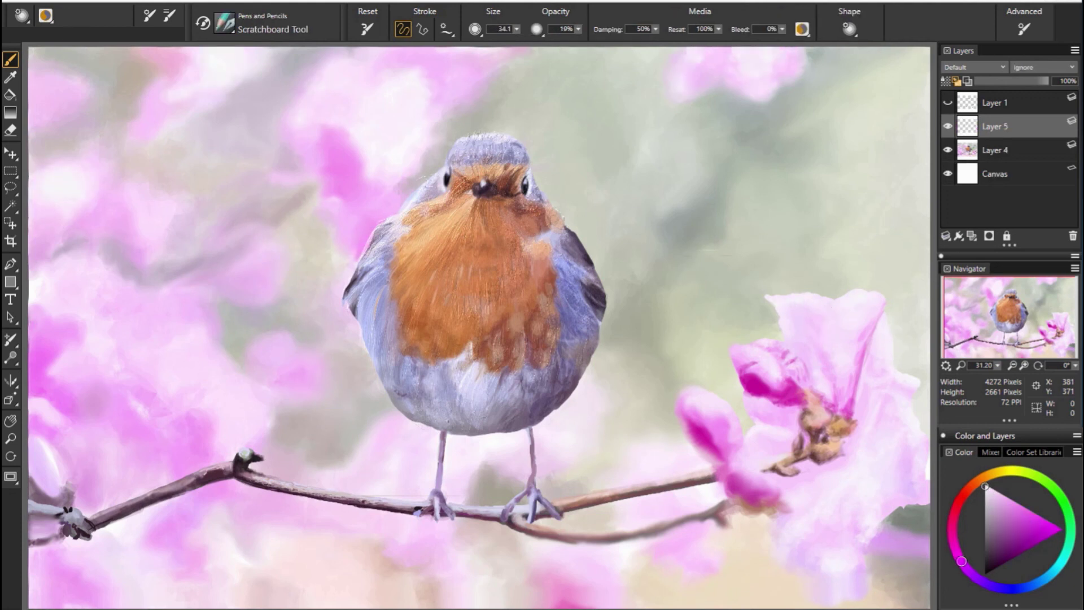
{"action": "key", "text": "bracketright"}
{"action": "key", "text": "bracketright"}
{"action": "key", "text": "bracketright"}
{"action": "left_click_drag", "start_coordinate": [45, 350], "coordinate": [99, 362]}
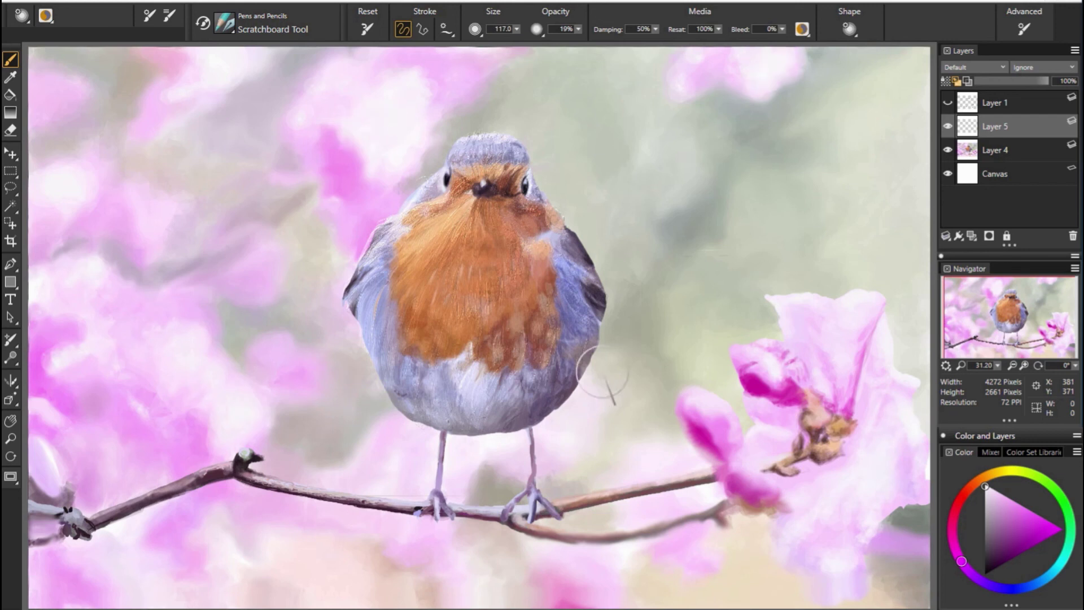
{"action": "key", "text": "bracketright"}
{"action": "key", "text": "bracketright"}
{"action": "key", "text": "bracketright"}
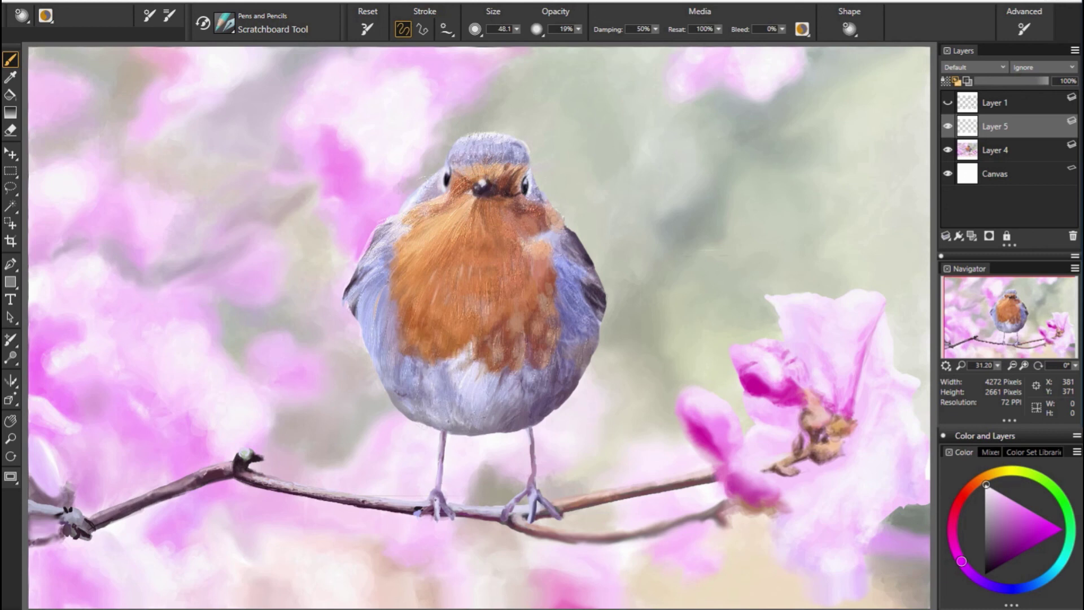
{"action": "key", "text": "bracketleft"}
{"action": "key", "text": "bracketleft"}
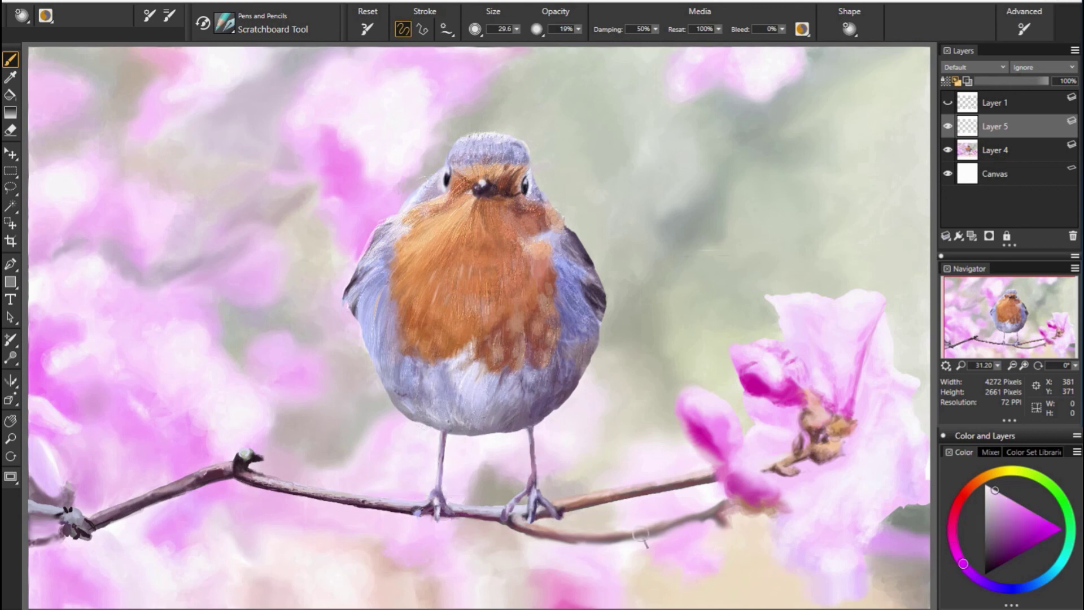
{"action": "left_click", "coordinate": [900, 496], "text": "alt"}
{"action": "left_click", "coordinate": [706, 399], "text": "alt"}
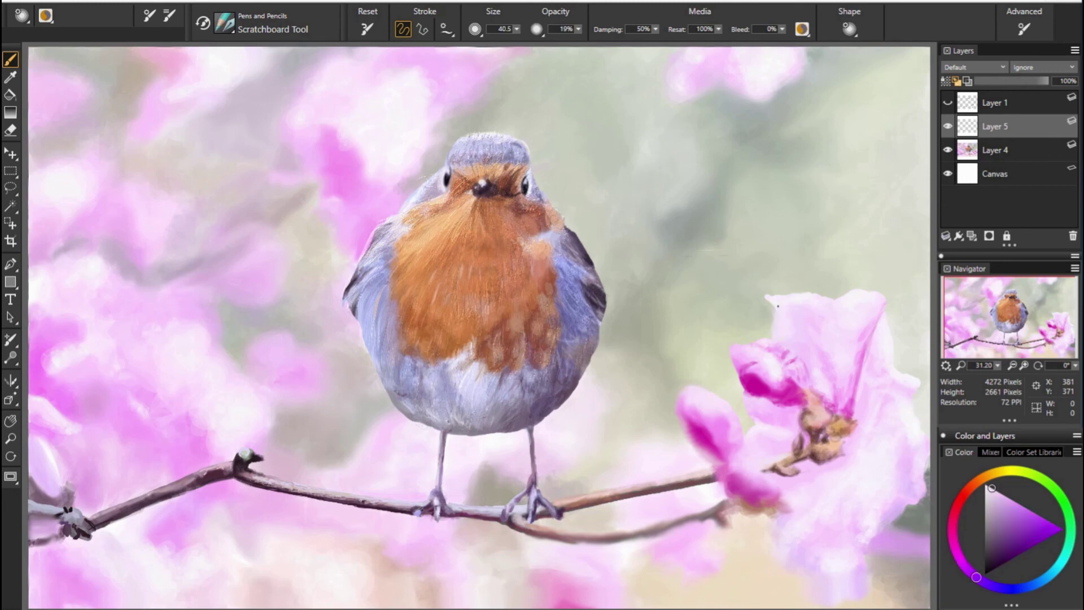